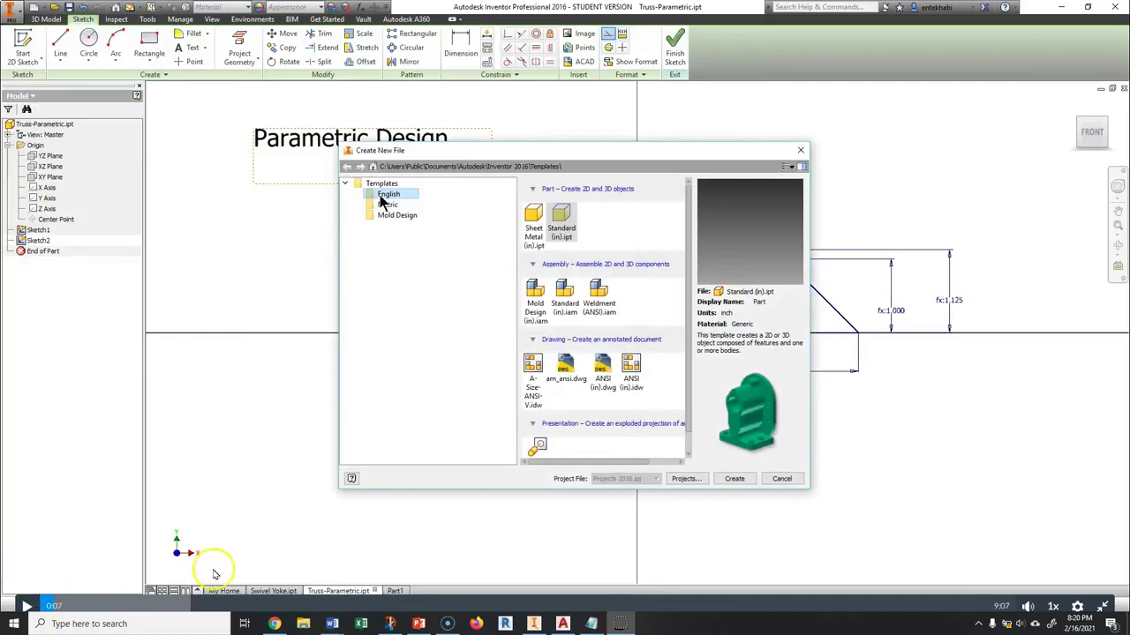
Draw the tall right vertical, sloped top line and short vertical toward the axis in Part2's sketch
click(230, 549)
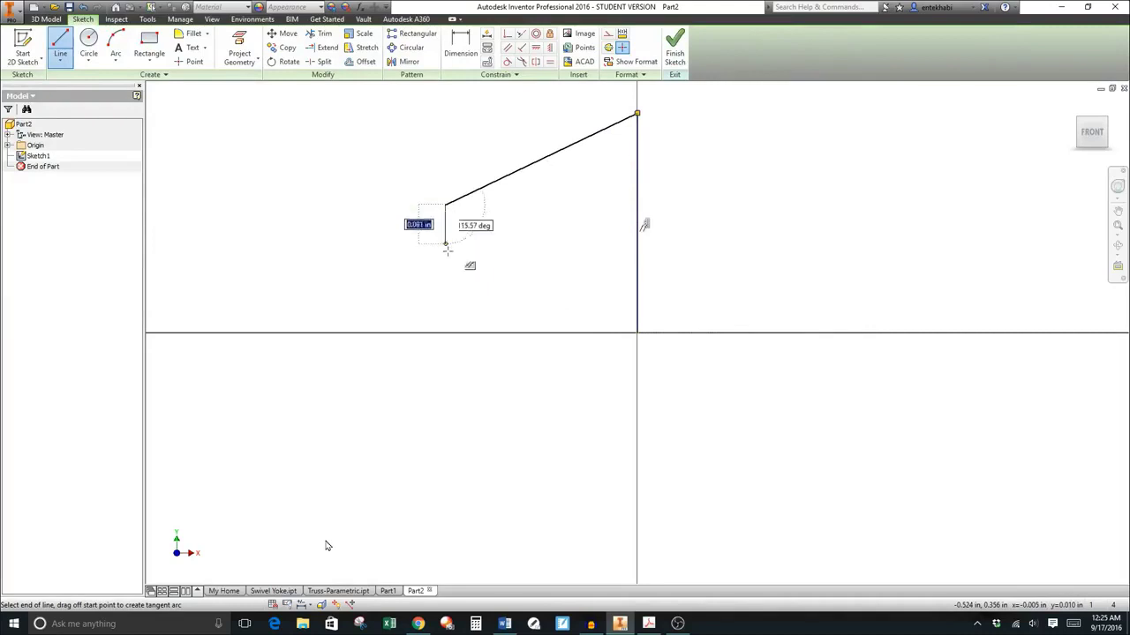
End the short vertical on the axis, extend the top chord left and drop a vertical
click(445, 333)
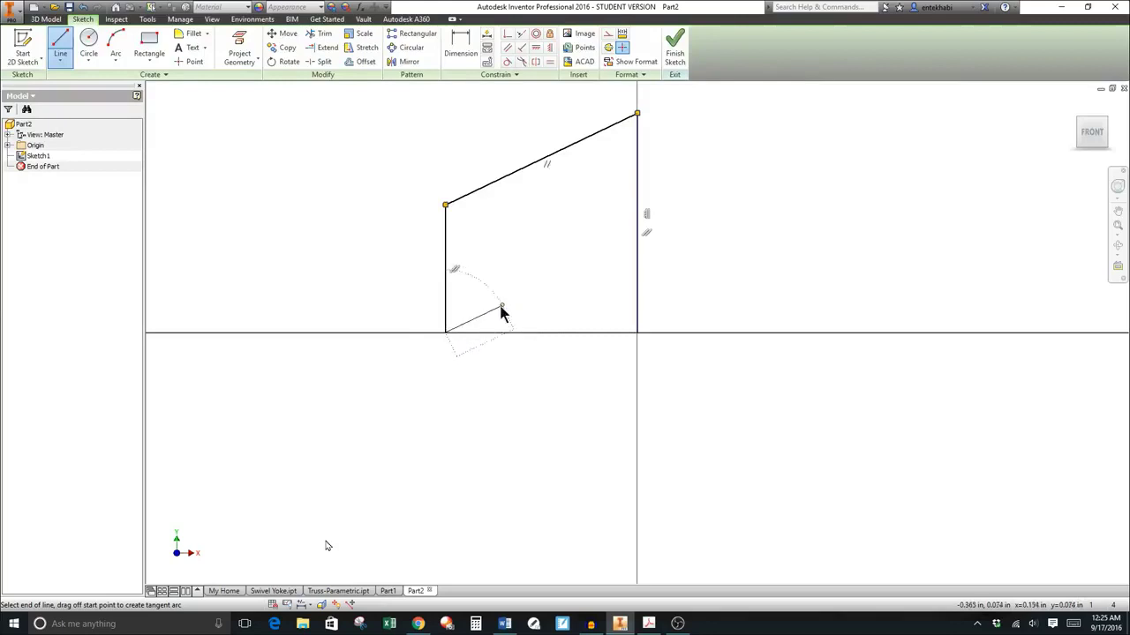
key(Escape)
click(58, 62)
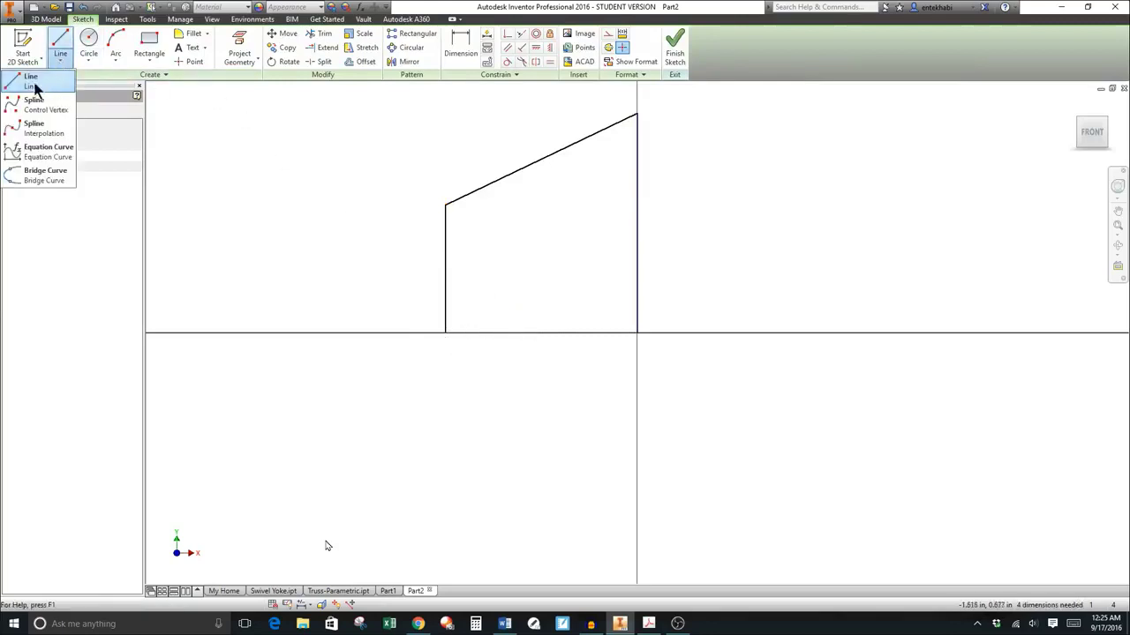
click(32, 83)
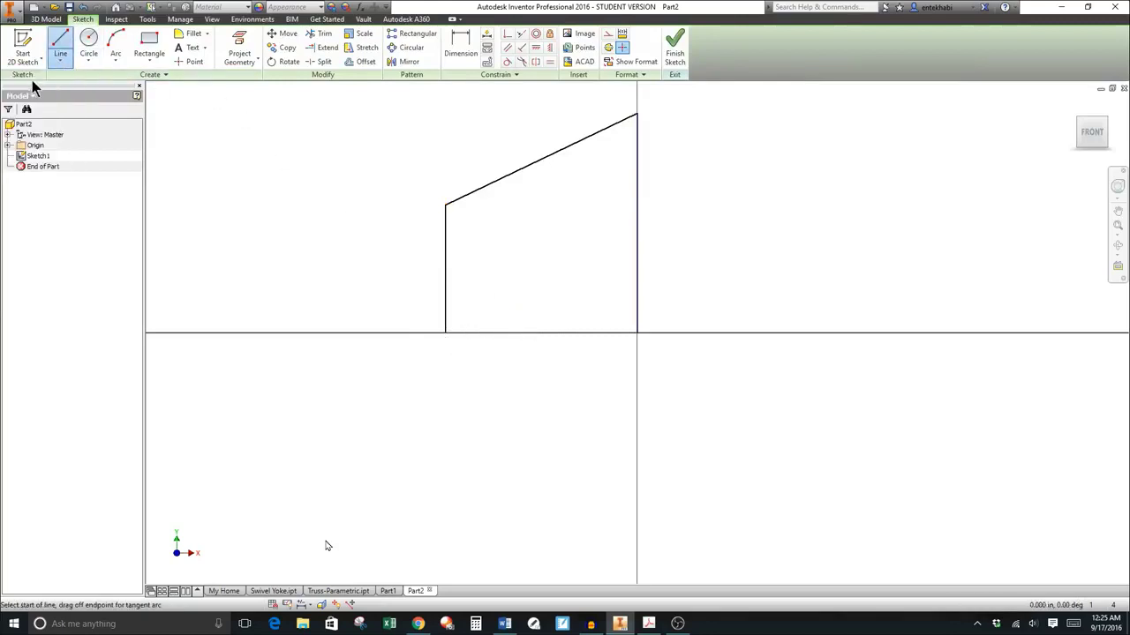
click(446, 205)
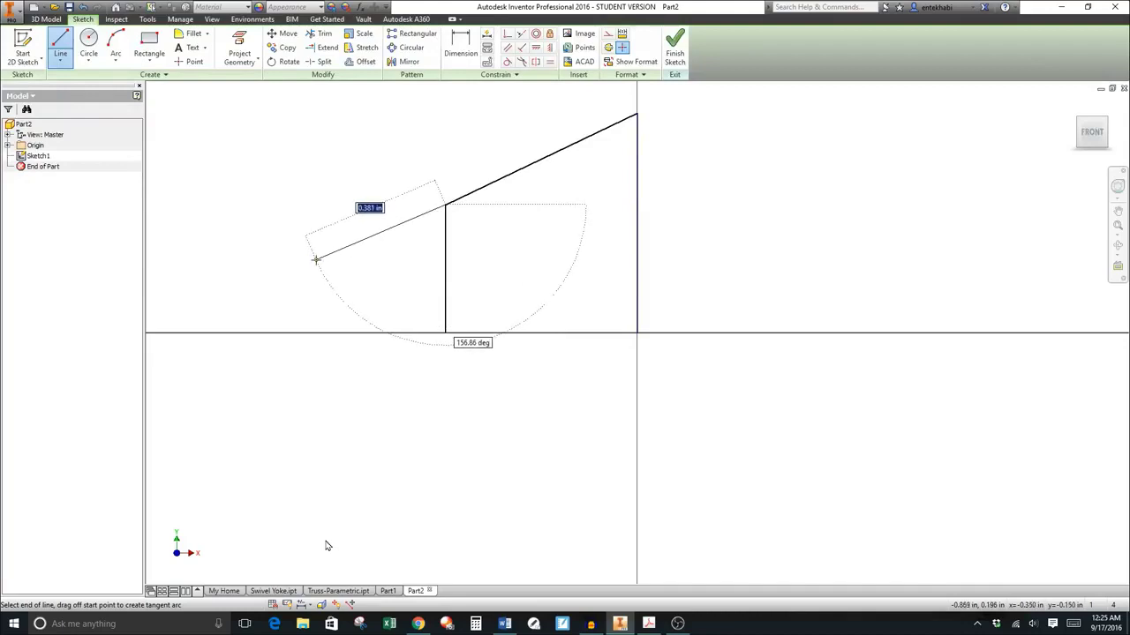
click(316, 259)
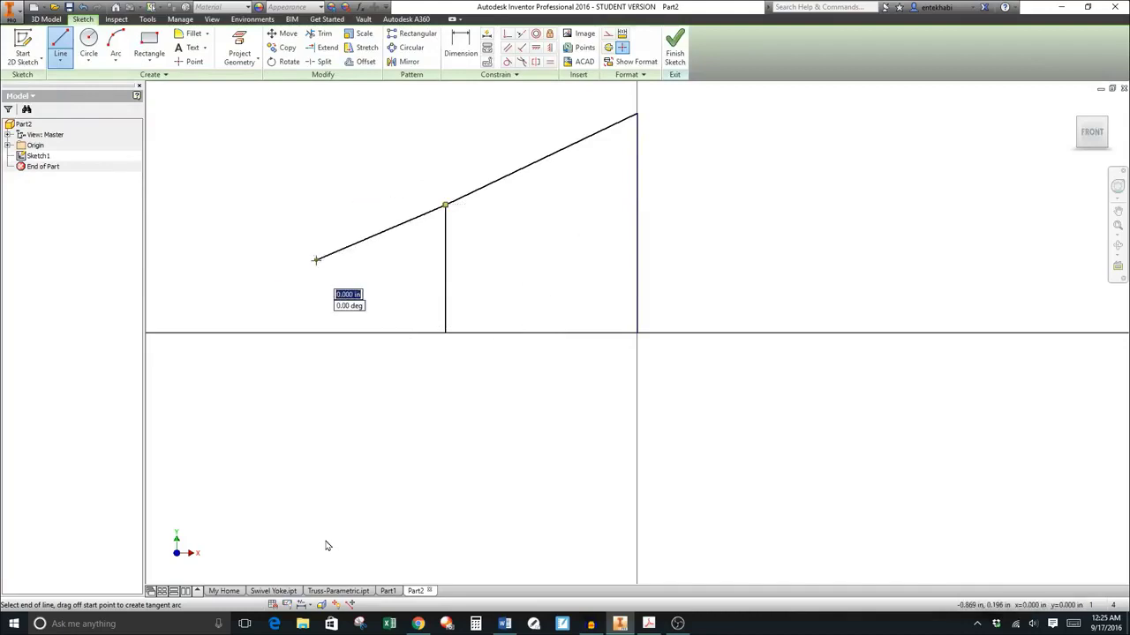
click(315, 332)
key(Escape)
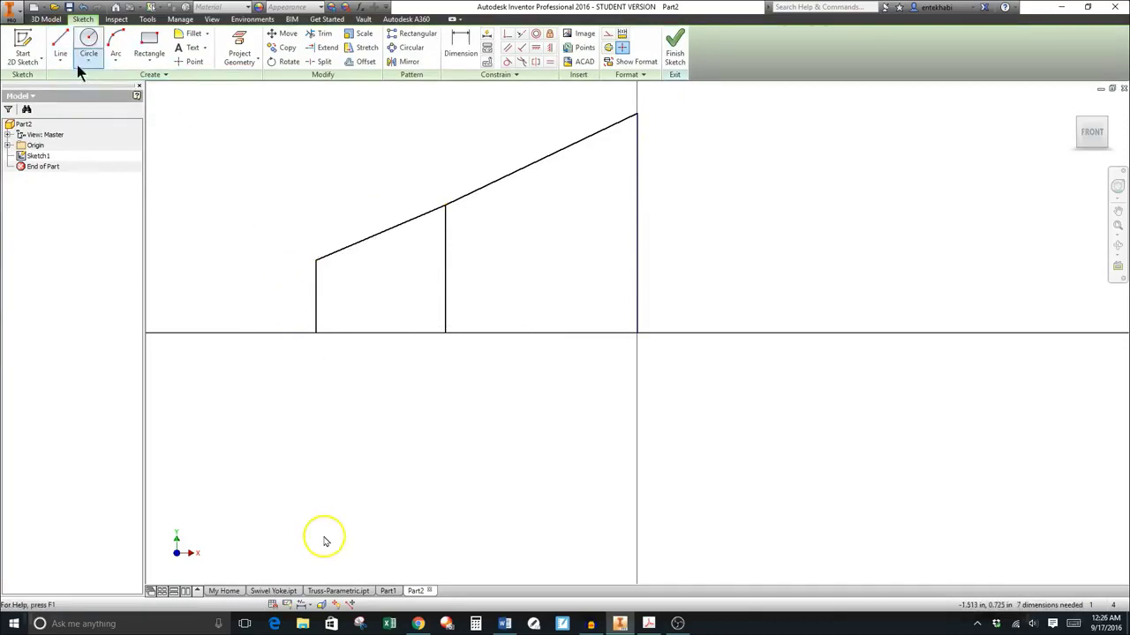
Draw the end diagonal from the top chord's left corner down to the horizontal axis
click(59, 57)
click(45, 84)
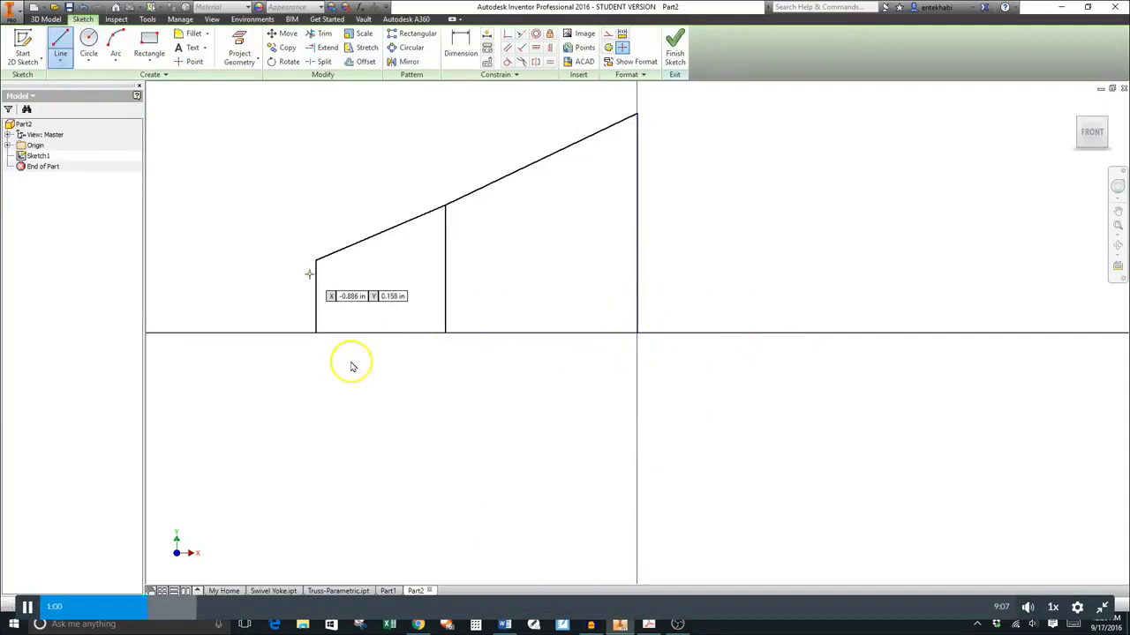
click(315, 260)
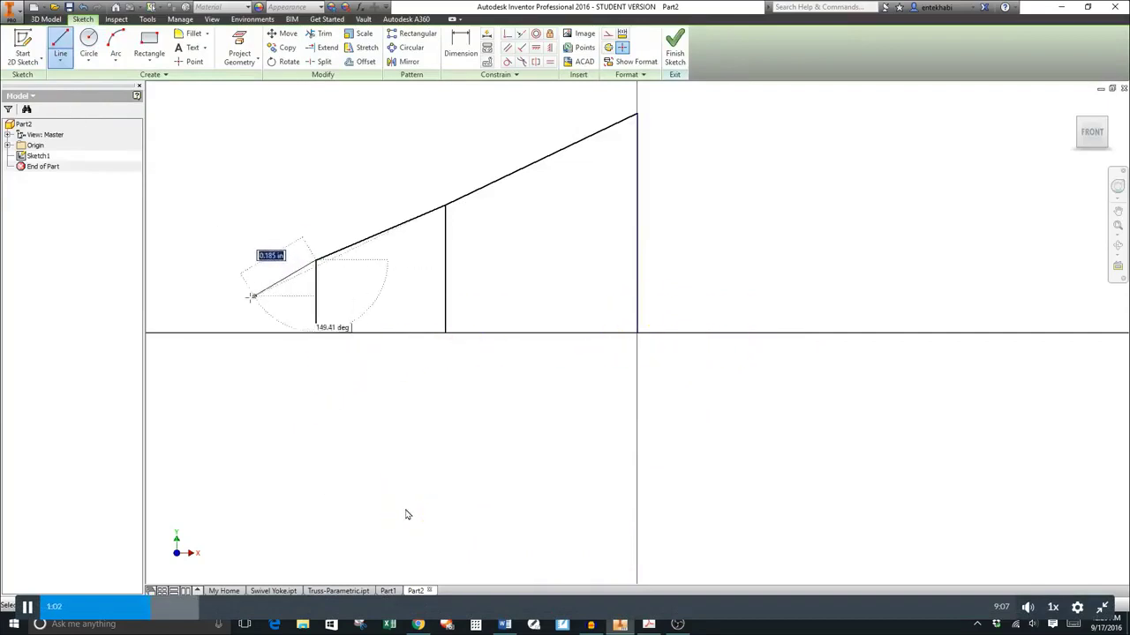
click(228, 333)
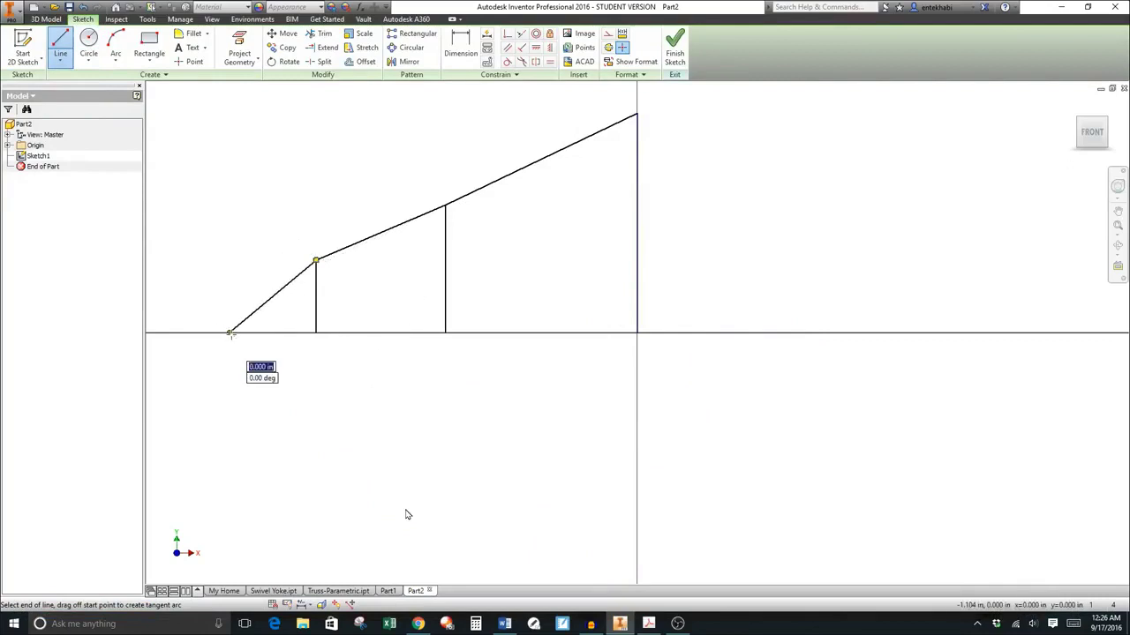
key(Escape)
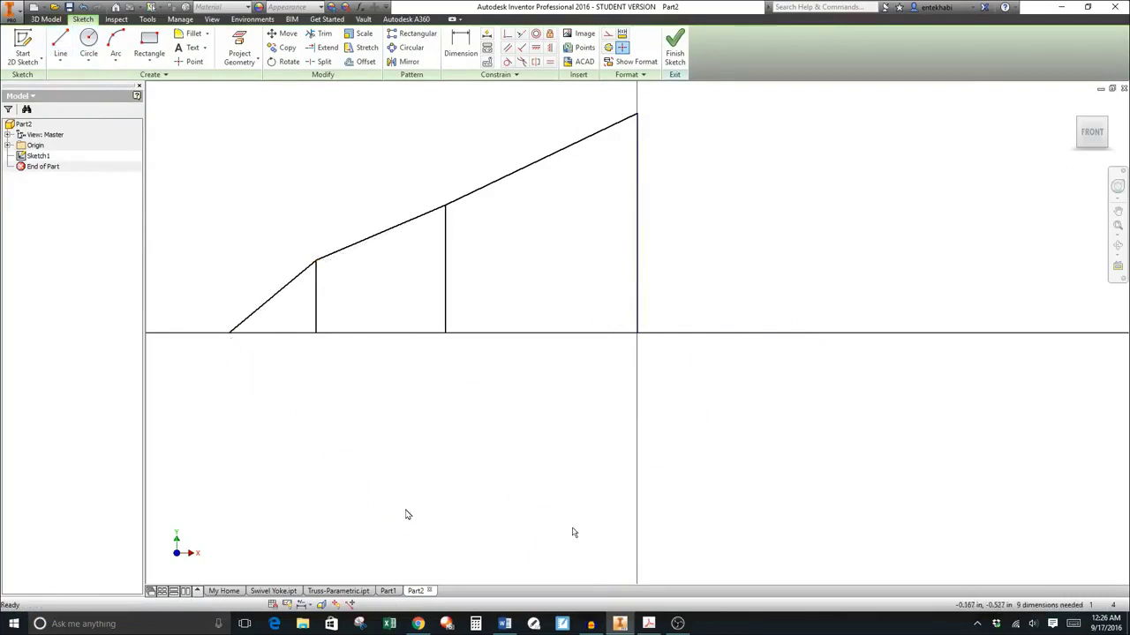
Draw bottom chord segments along the X axis from the end diagonal through each vertical to the origin
click(61, 66)
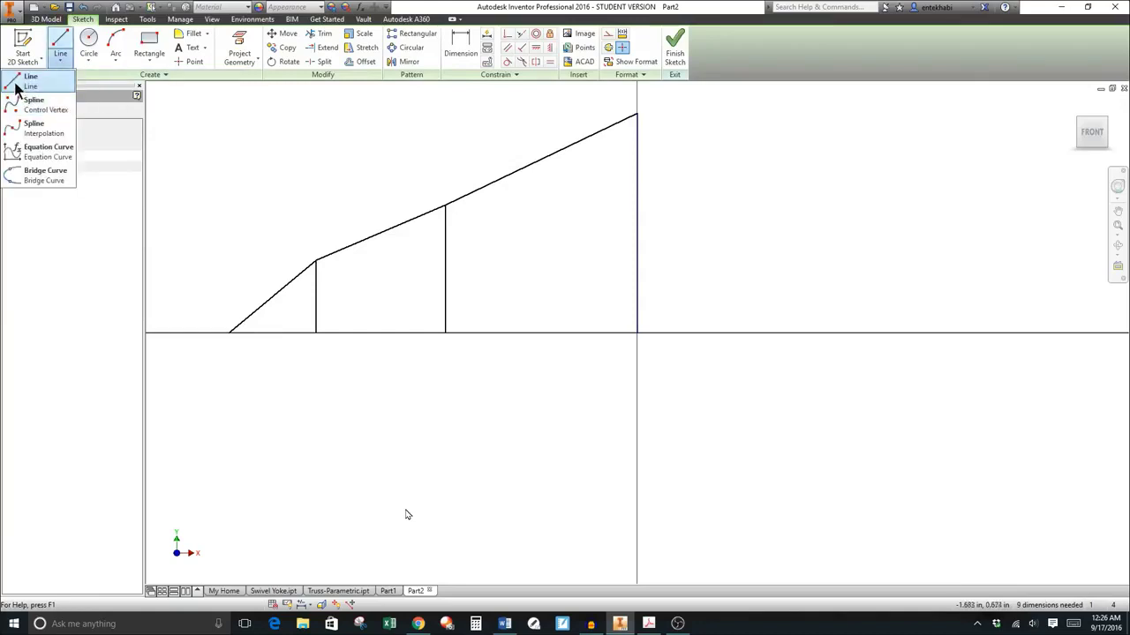
click(31, 79)
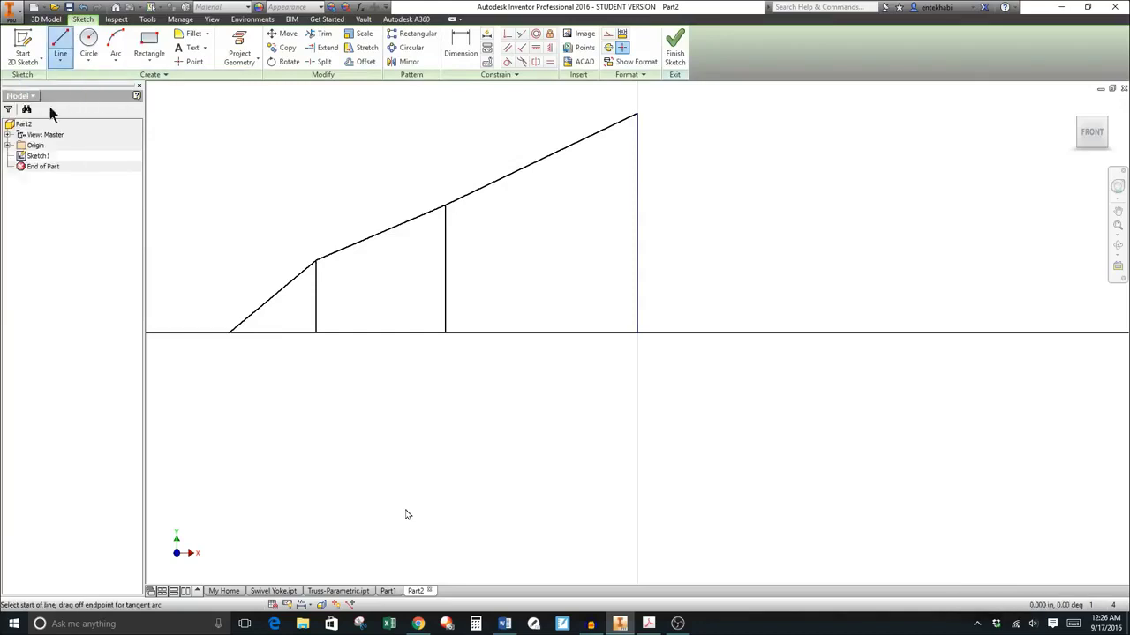
click(228, 333)
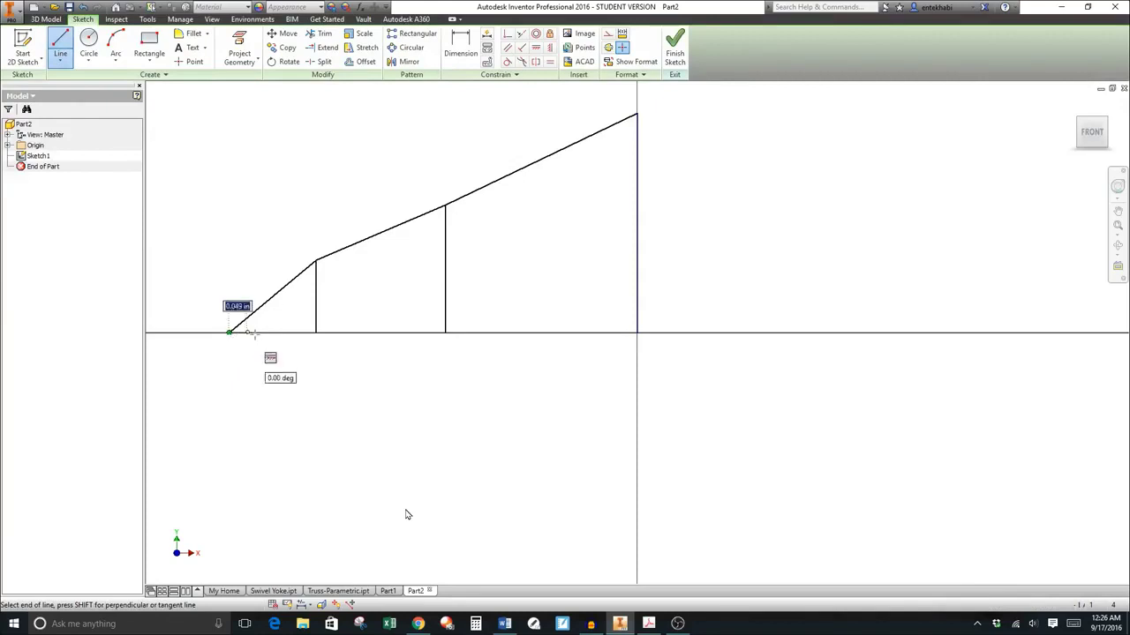
double_click(316, 333)
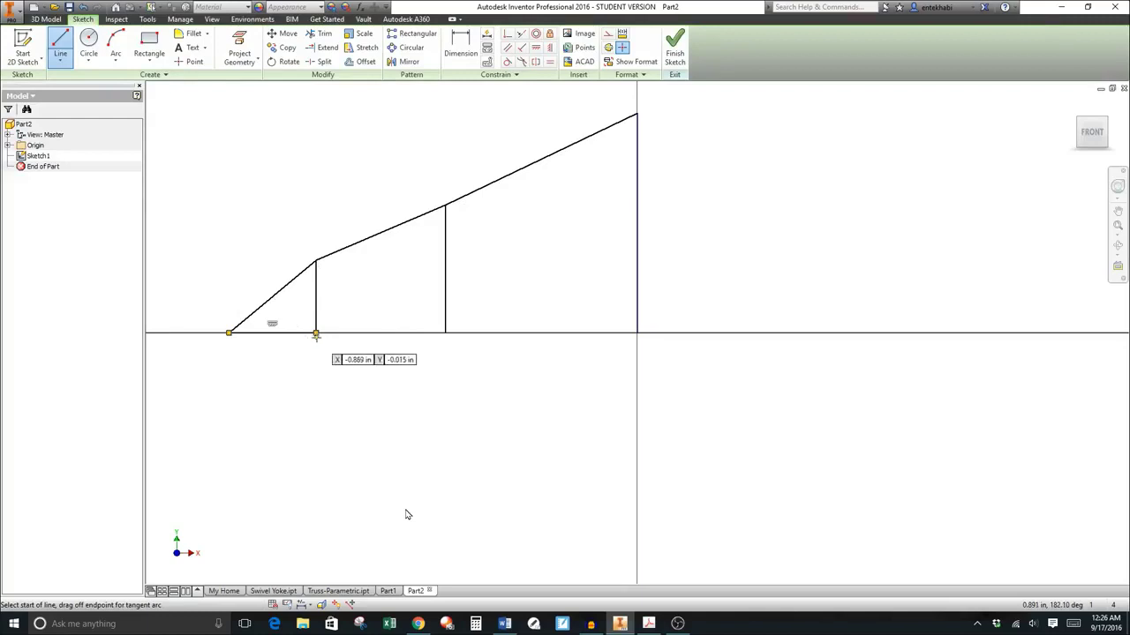
click(445, 333)
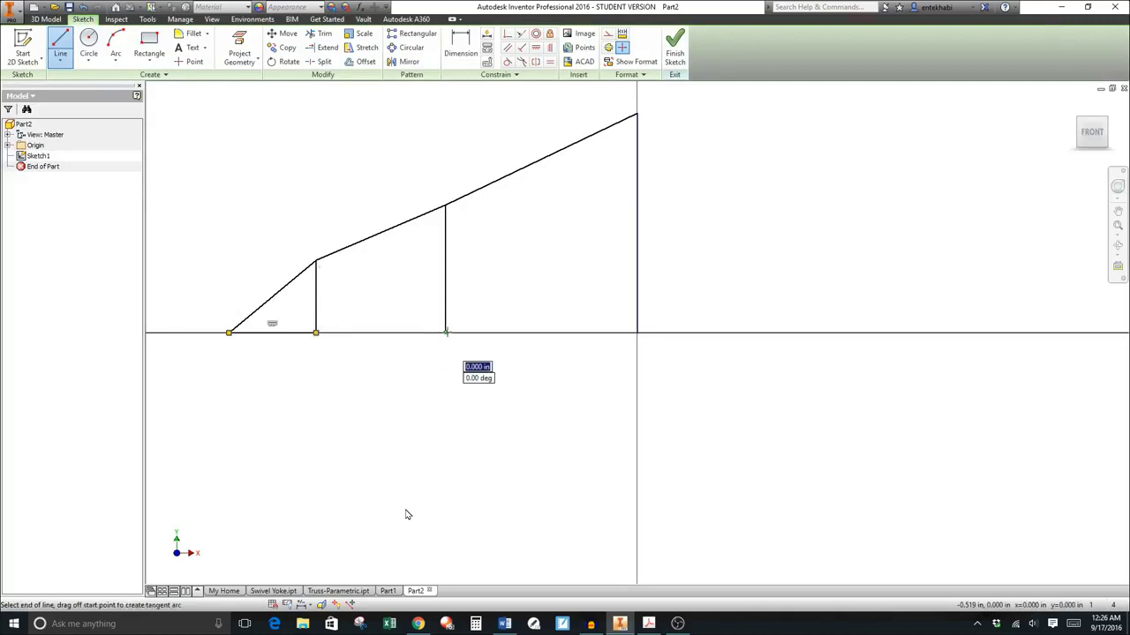
click(316, 333)
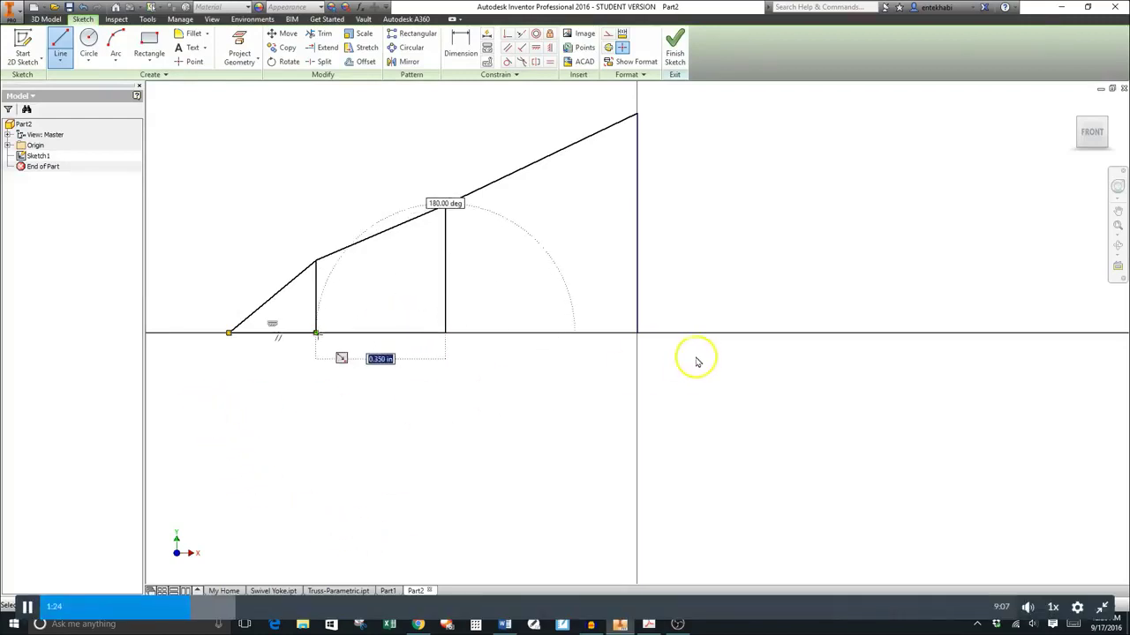
key(Escape)
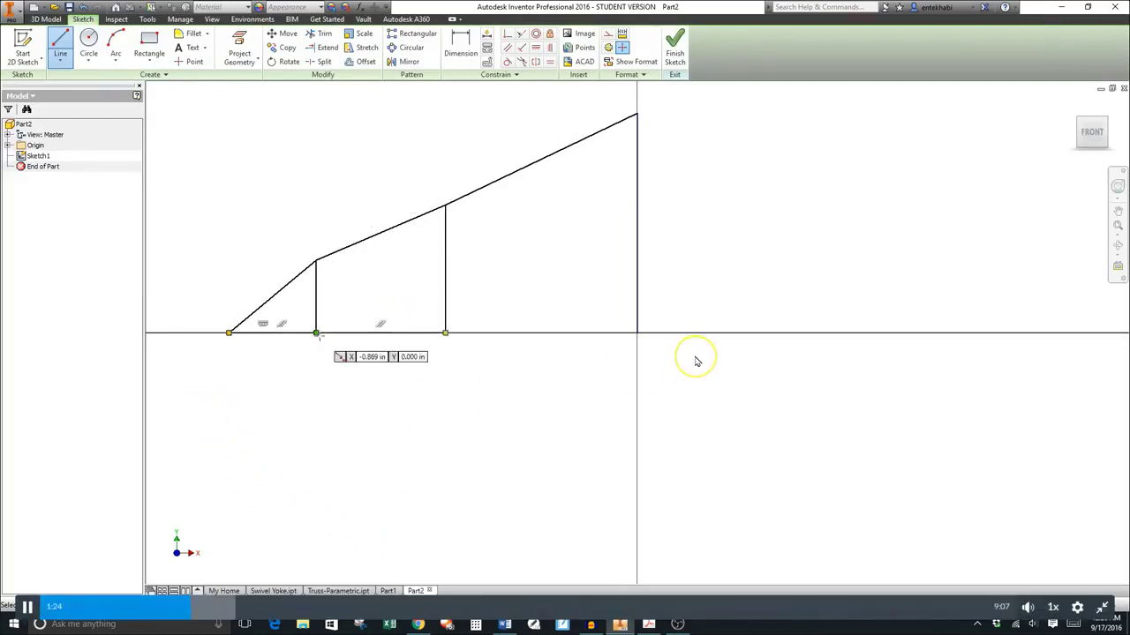
click(445, 333)
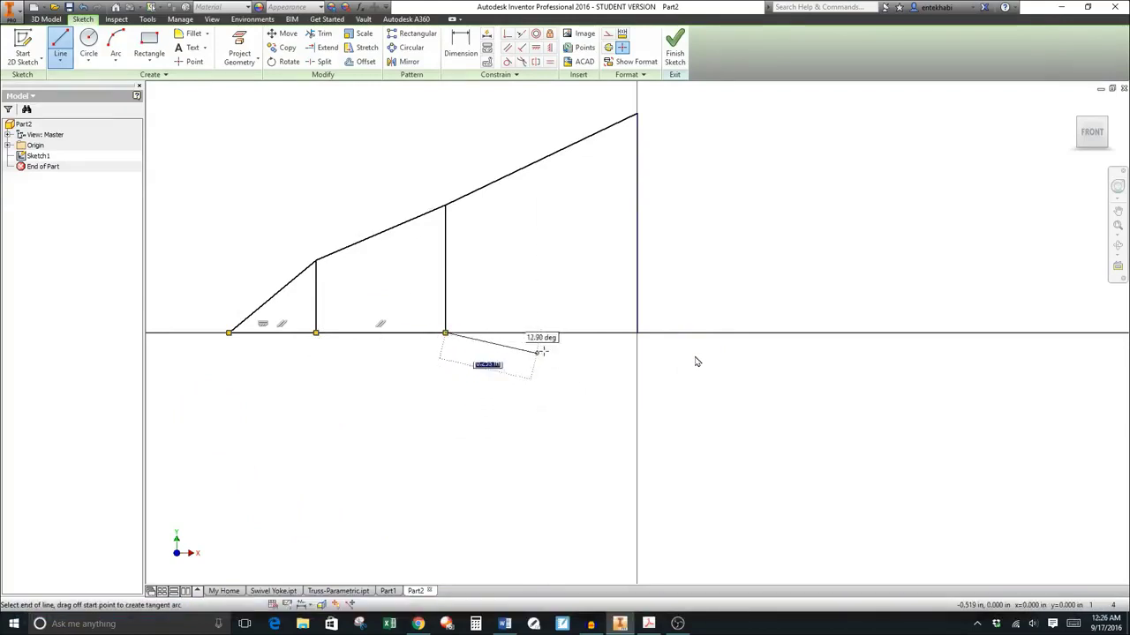
click(637, 333)
key(Escape)
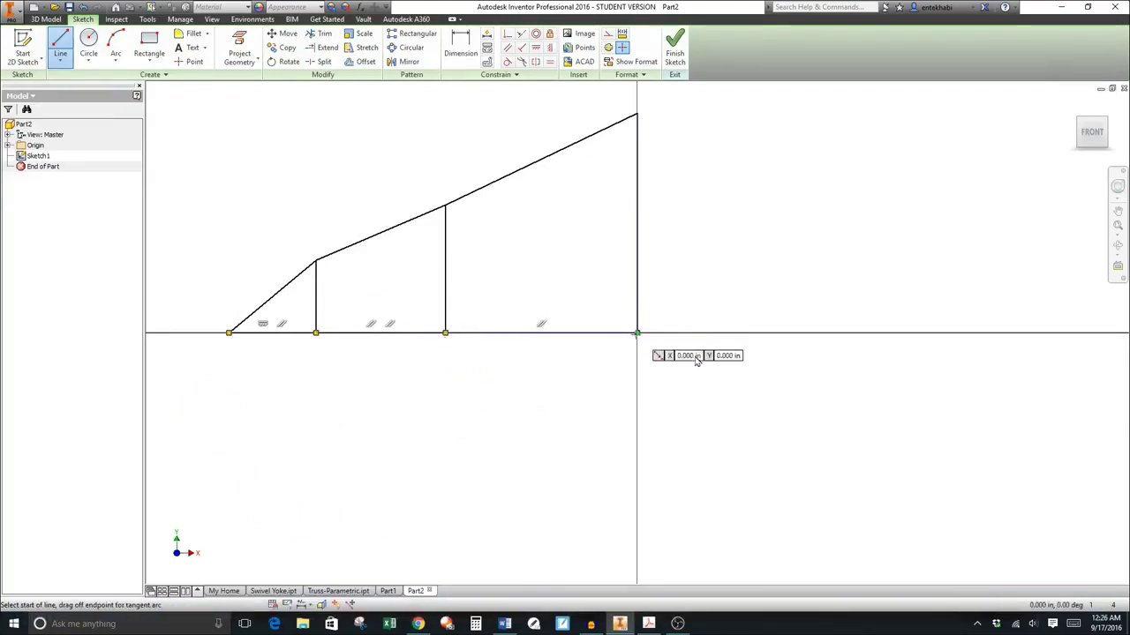
key(Escape)
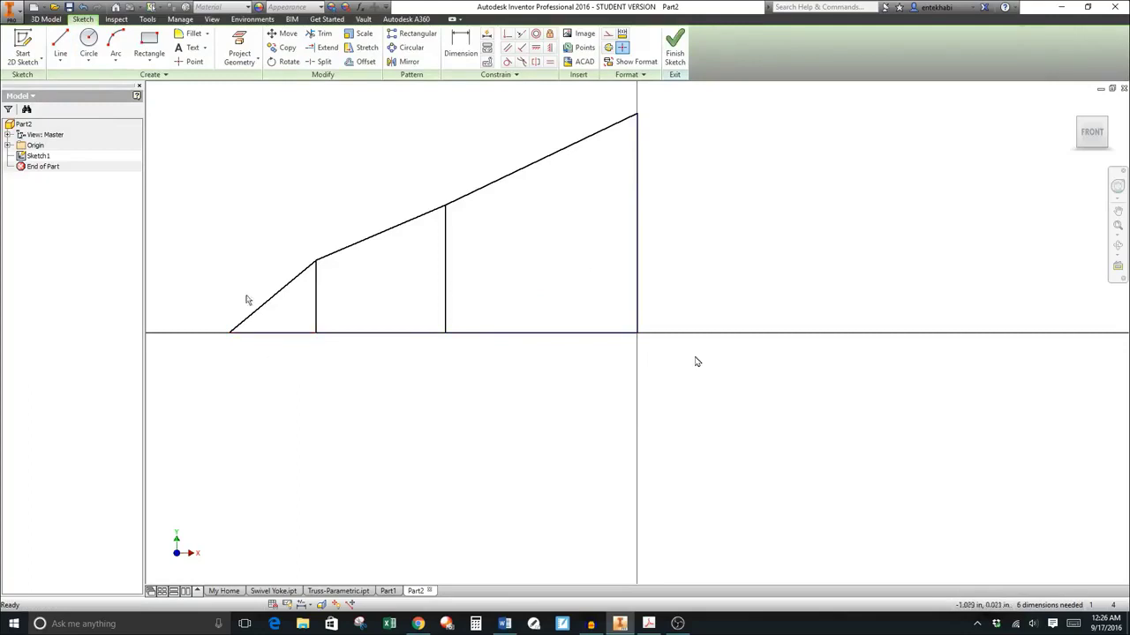
Apply Equal constraints so all three bottom chord segments share one length
click(549, 62)
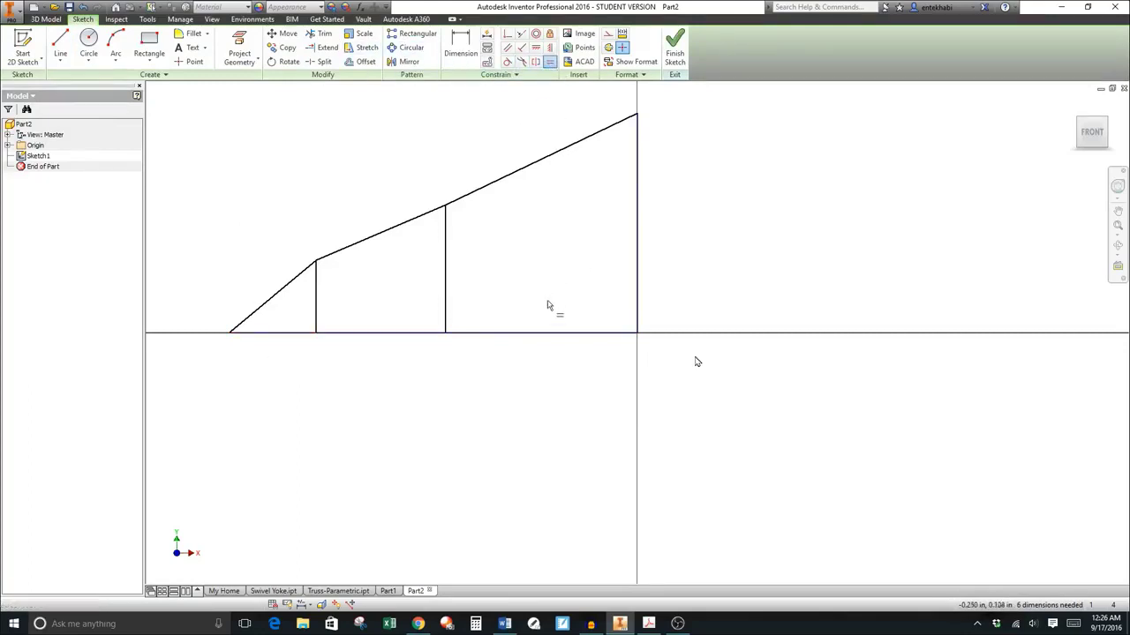
click(541, 334)
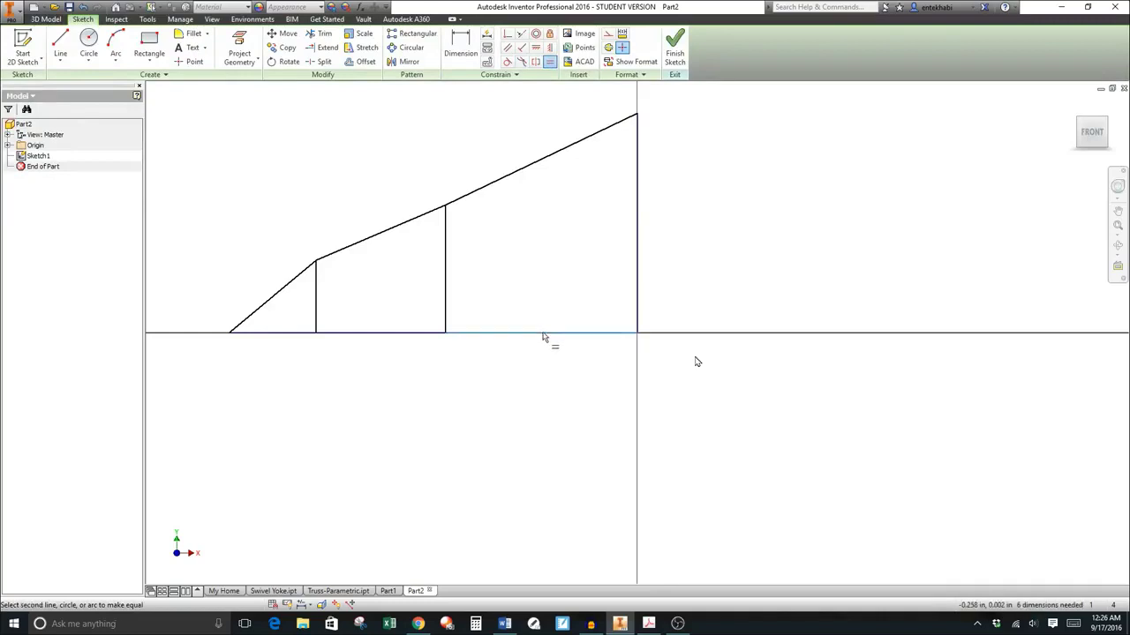
click(361, 335)
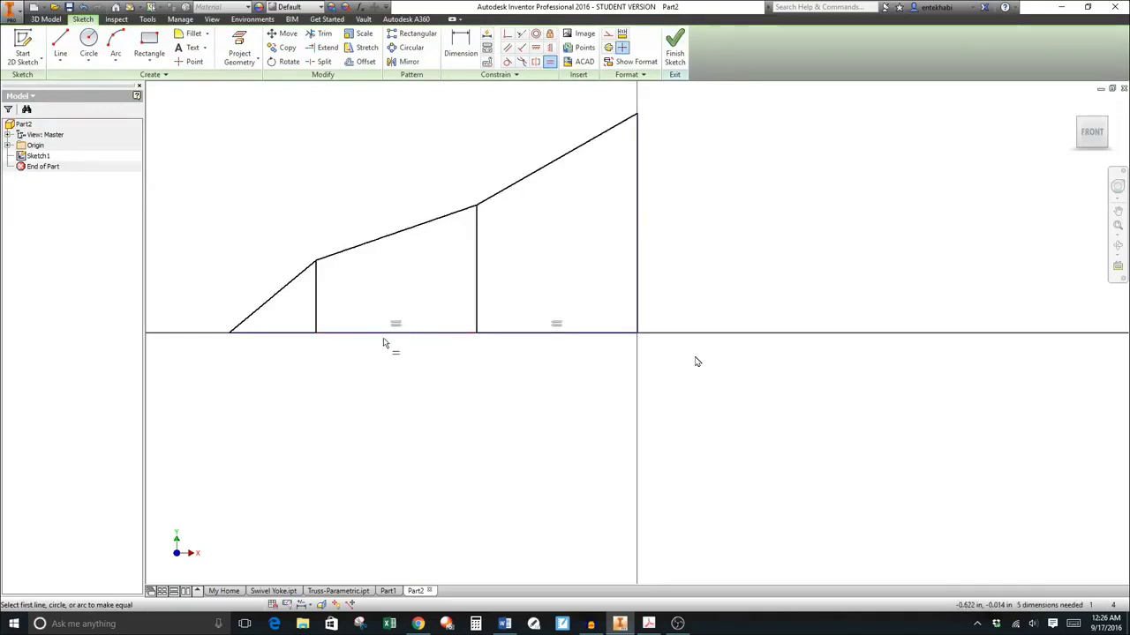
click(292, 338)
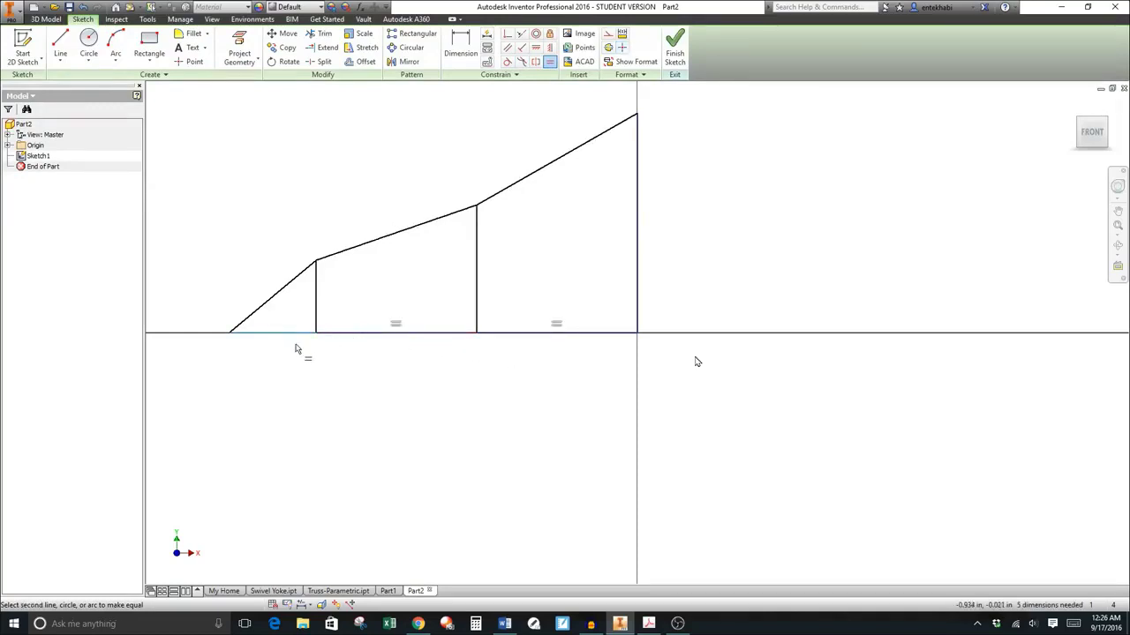
click(367, 337)
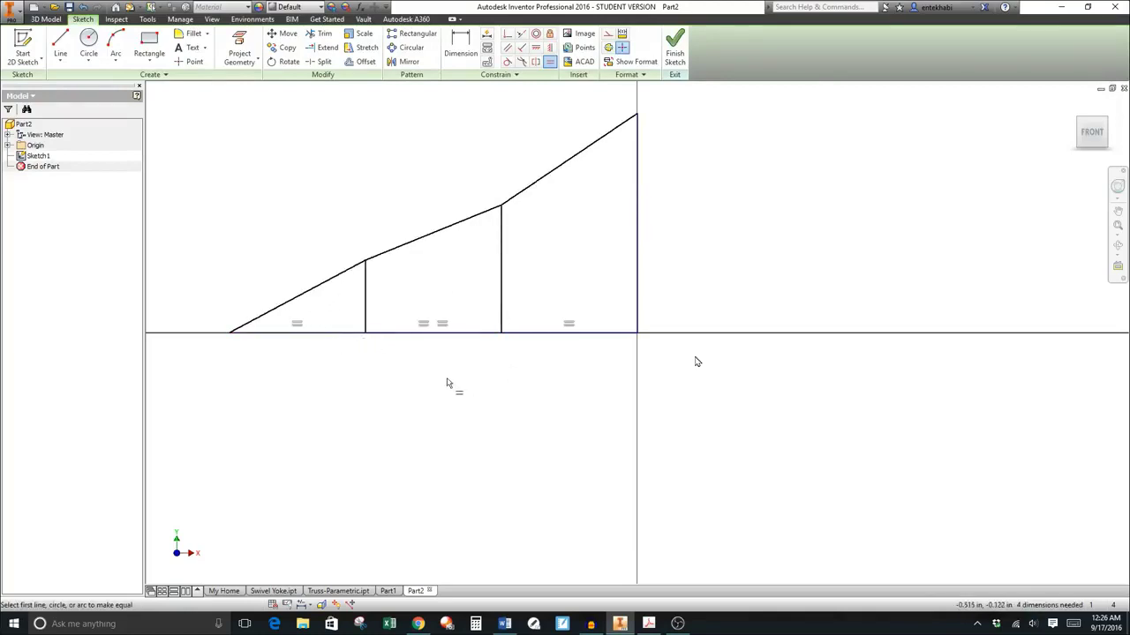
click(462, 44)
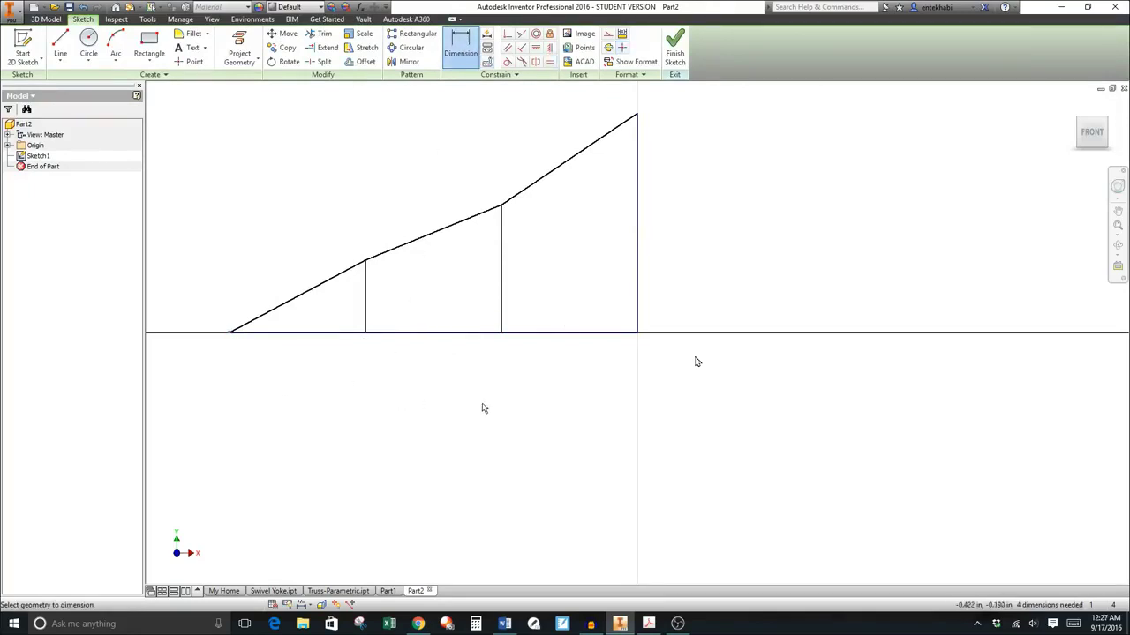
Draw a vertical line straight down from the origin and select it for conversion to a centerline
key(Escape)
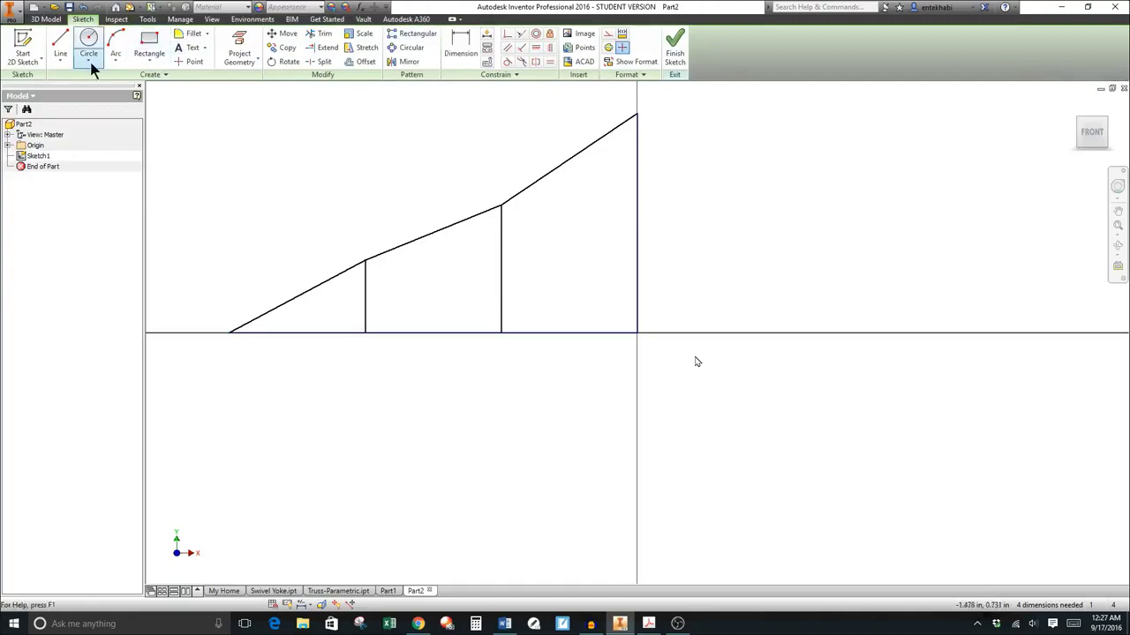
click(62, 66)
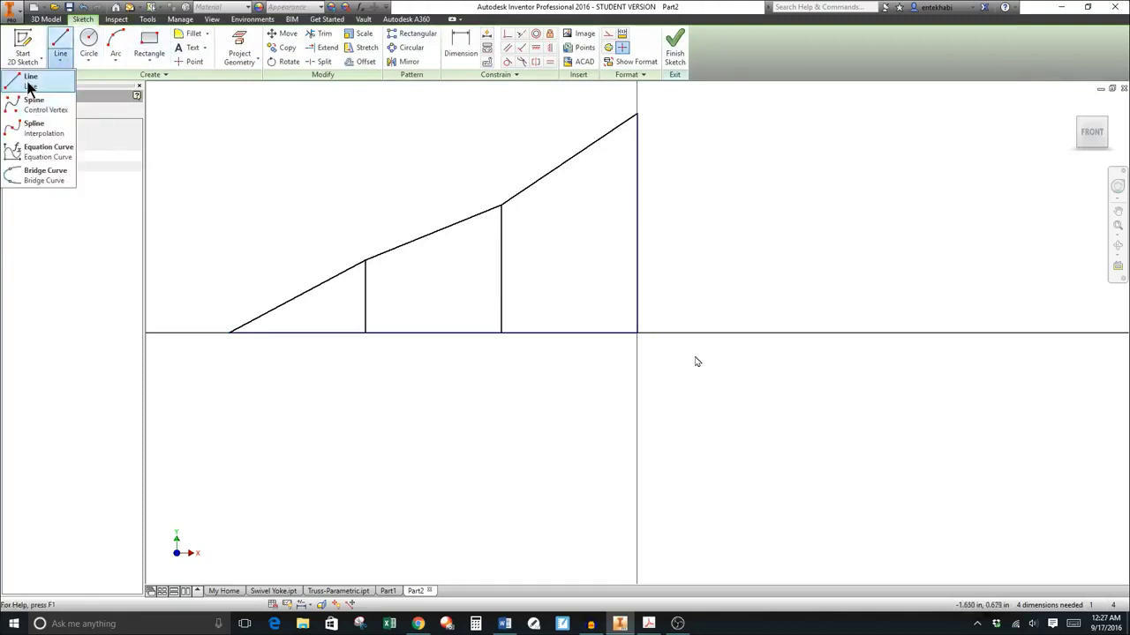
click(34, 78)
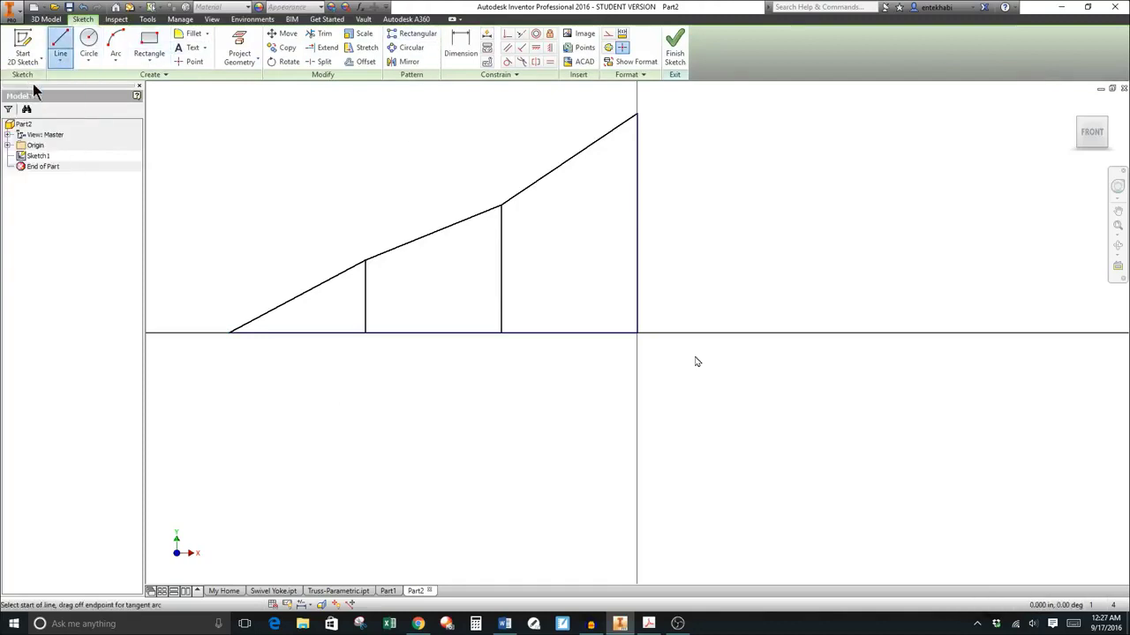
click(637, 333)
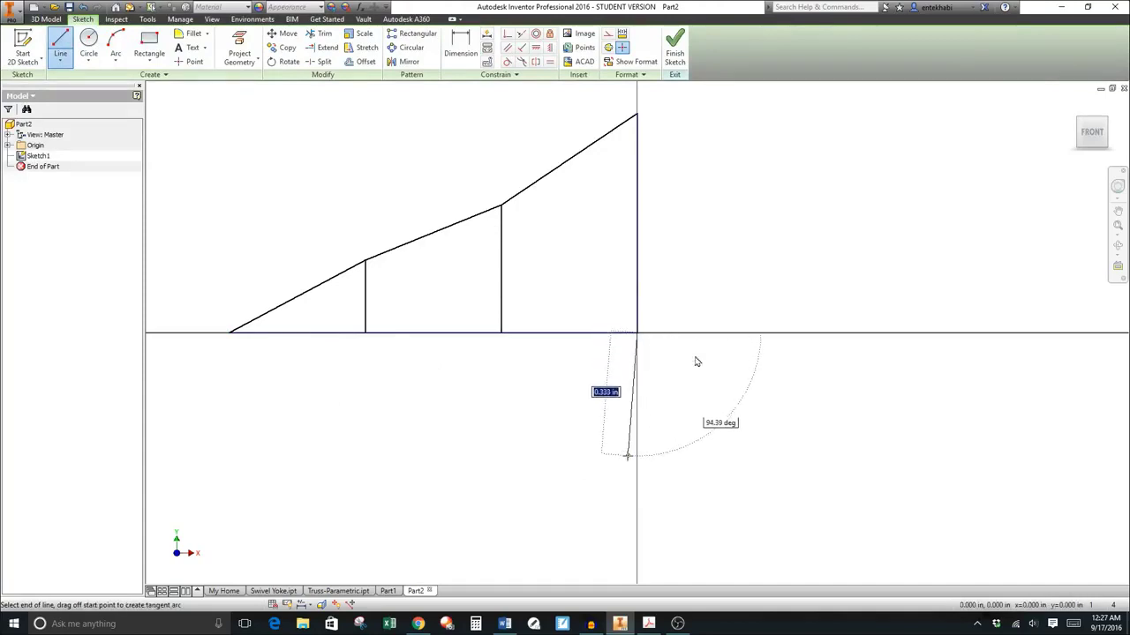
click(637, 454)
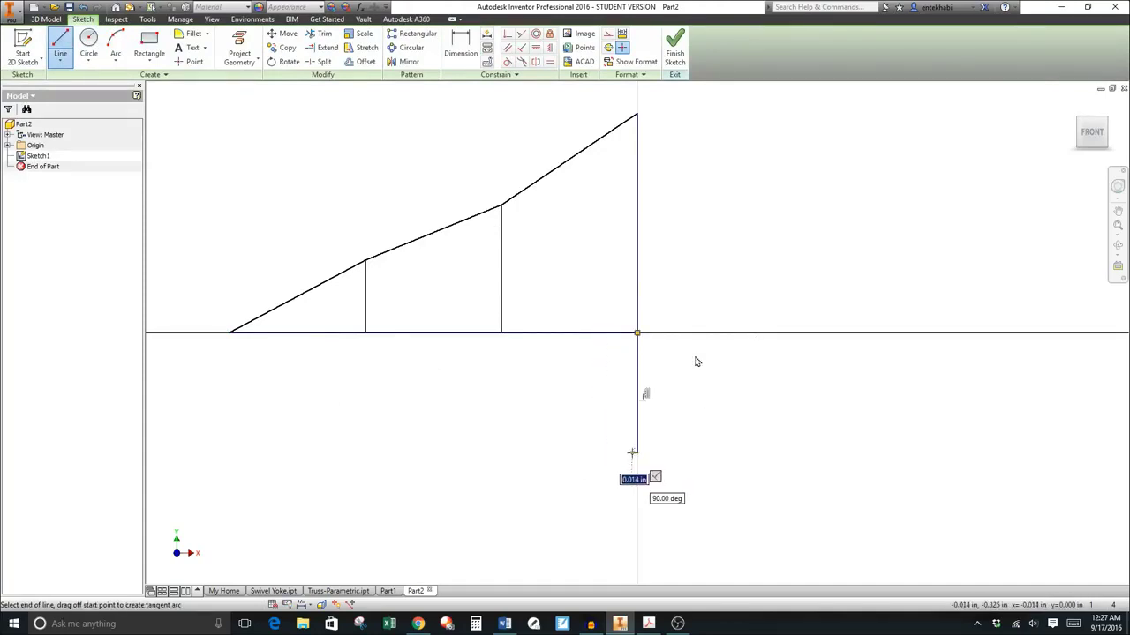
key(Escape)
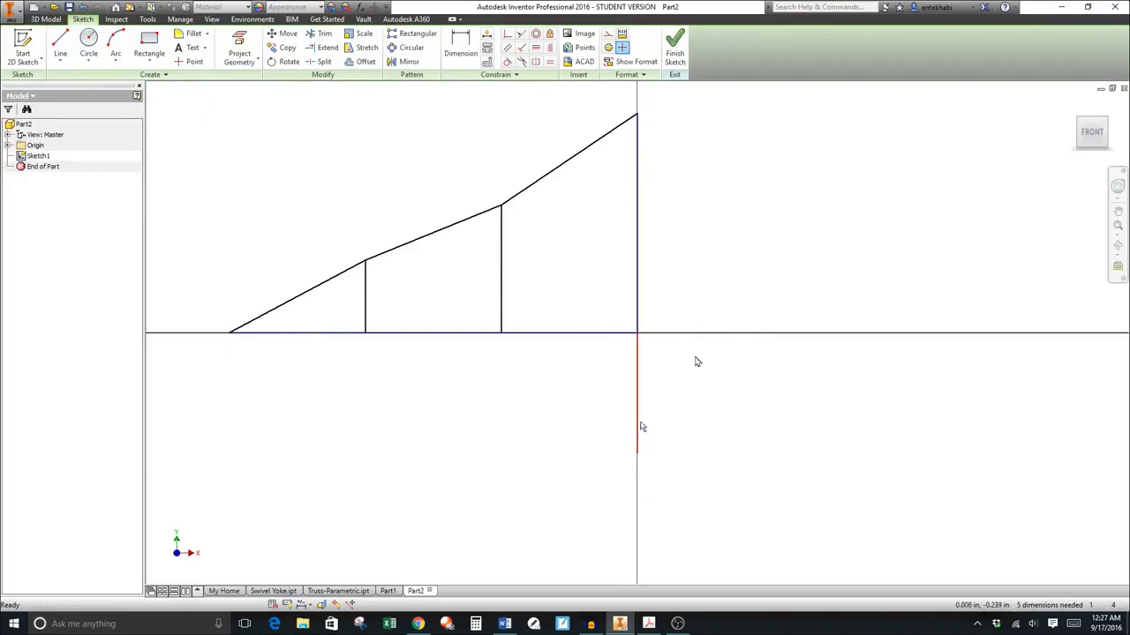
click(643, 422)
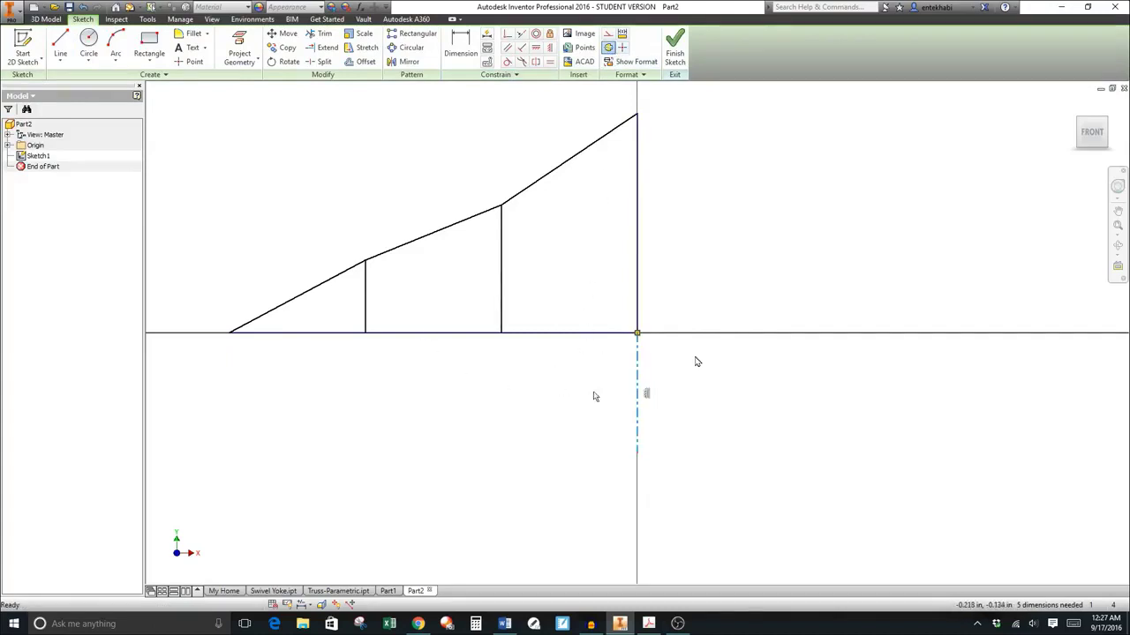
Dimension the span from the centerline to the truss's left end as Ø6.000
click(460, 51)
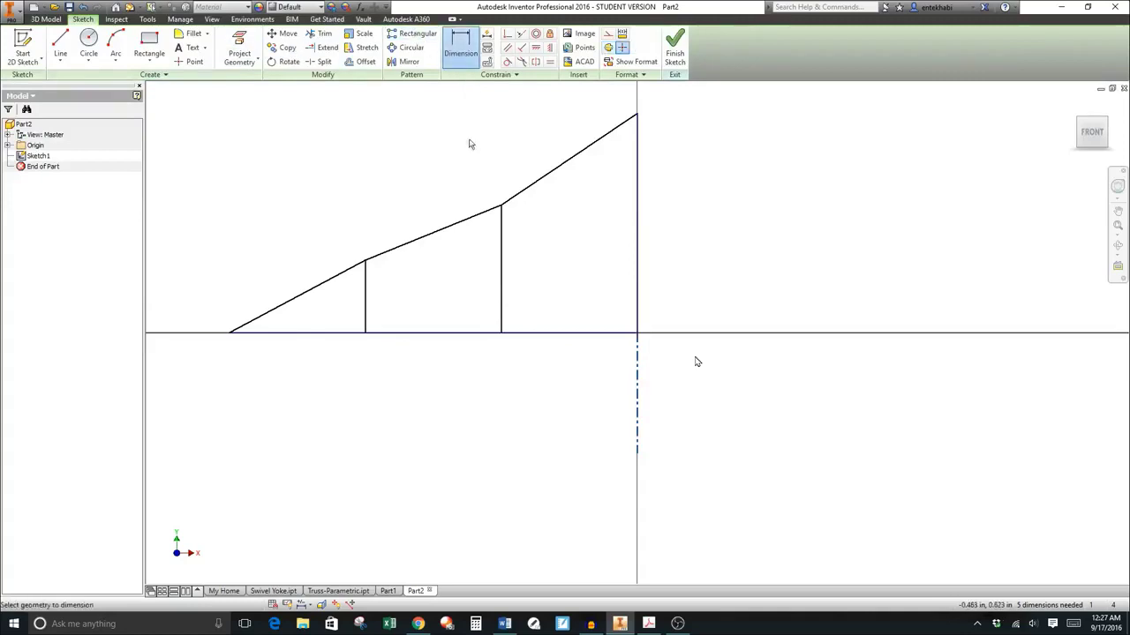
click(638, 380)
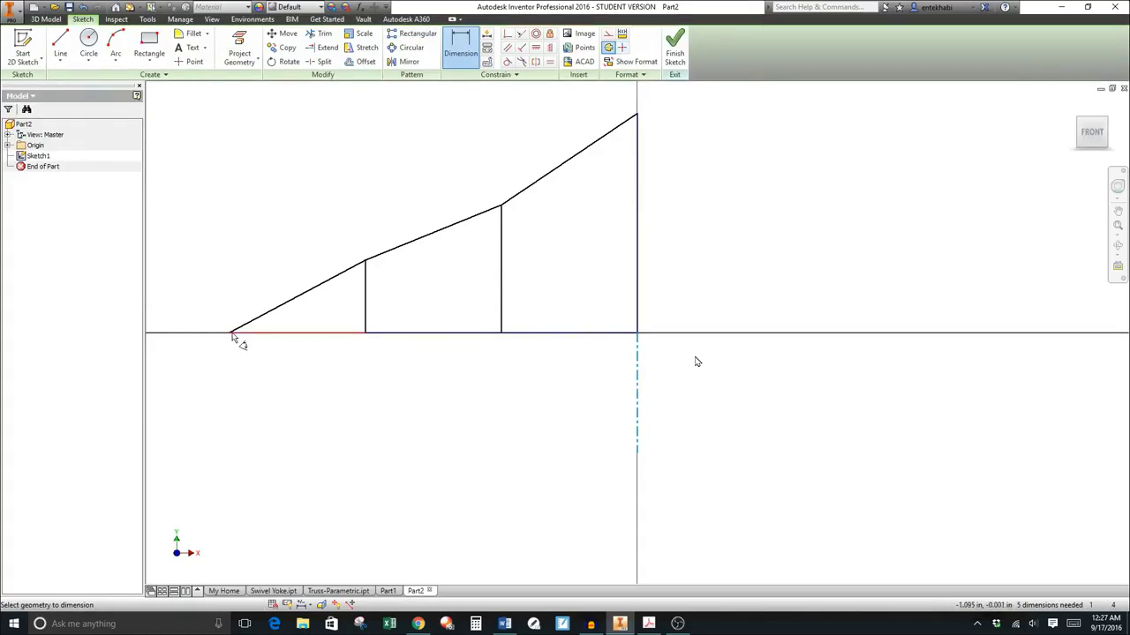
click(232, 333)
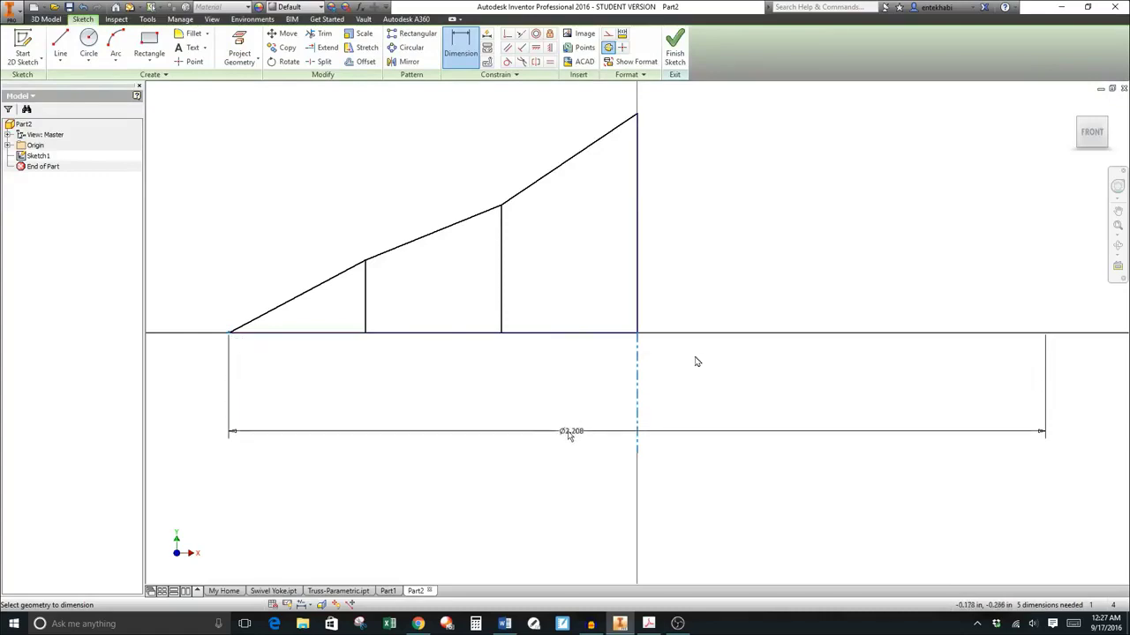
click(570, 463)
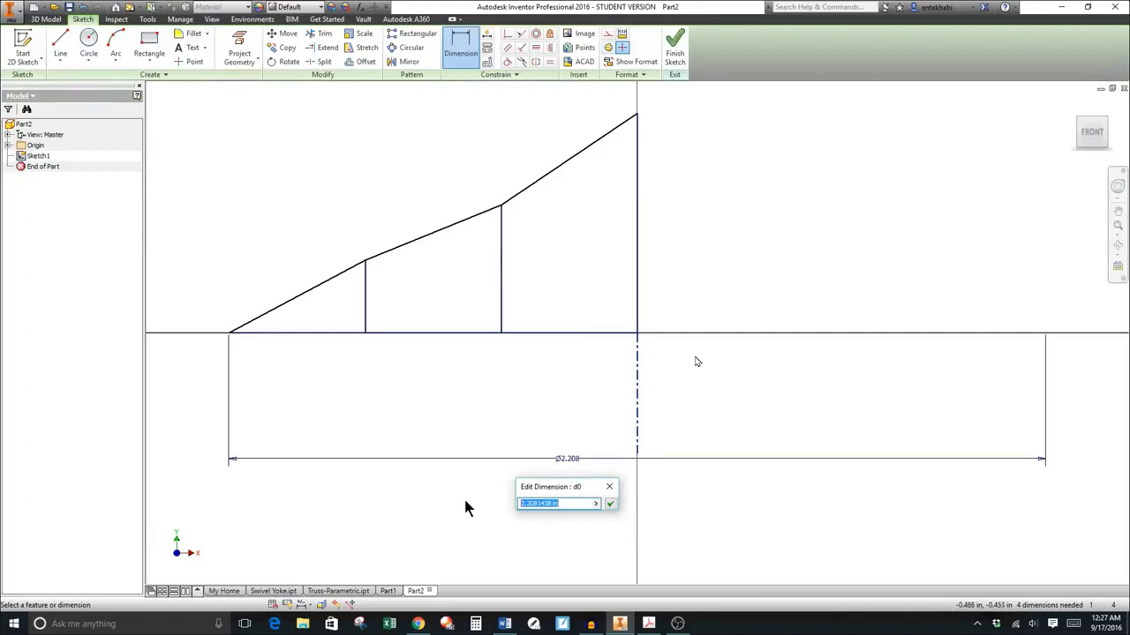
text(6)
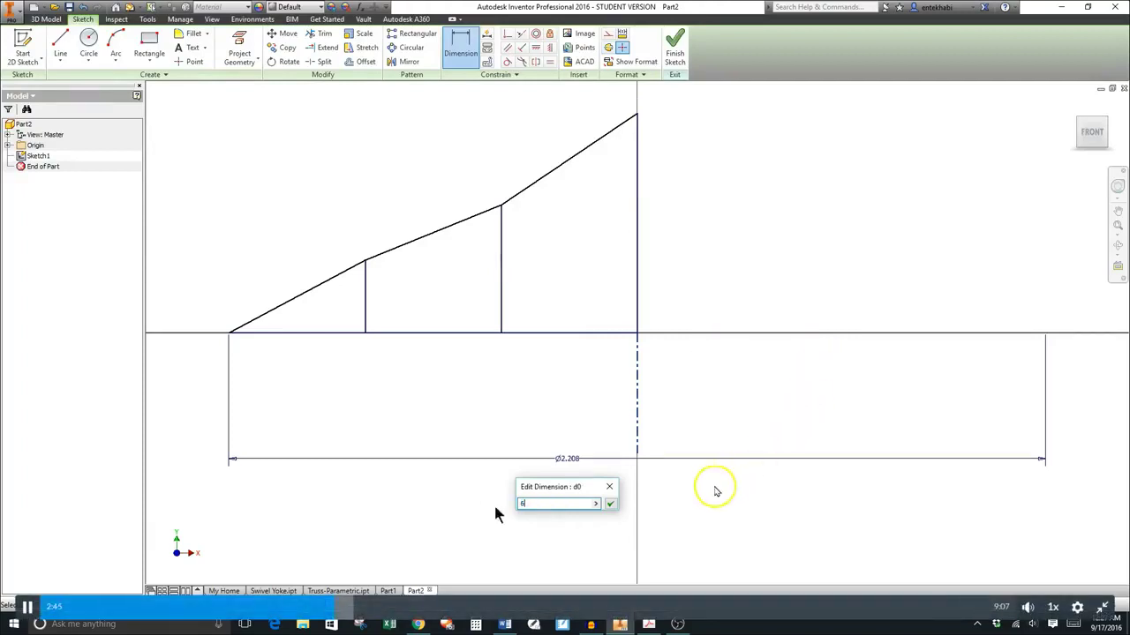
click(609, 504)
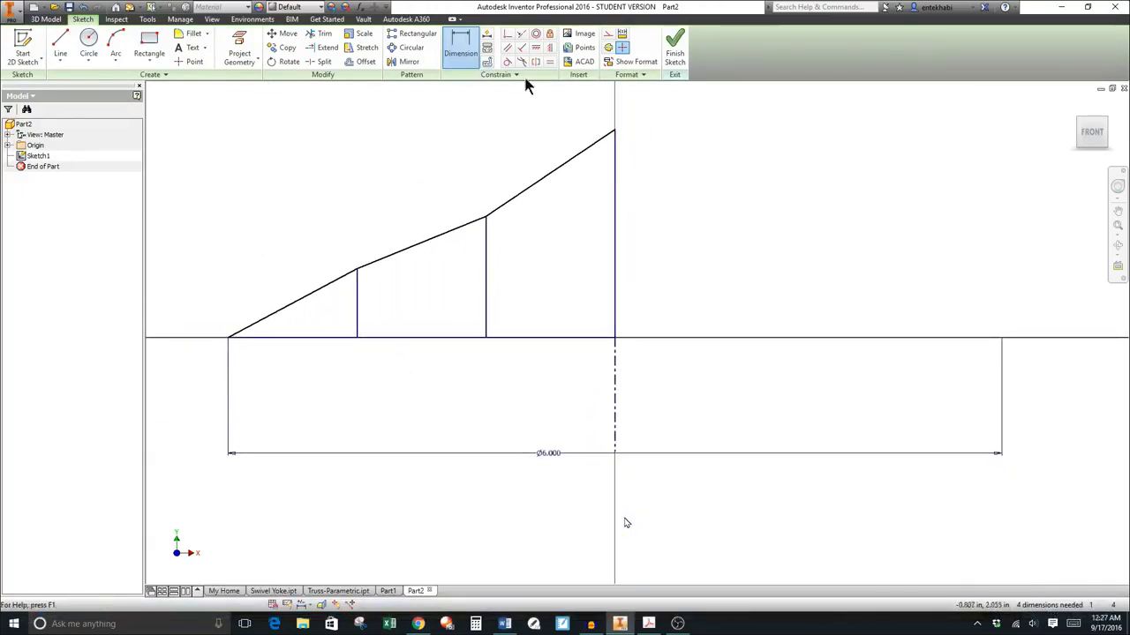
Give the tallest vertical a formula height of 1.500, one quarter of the span
click(617, 190)
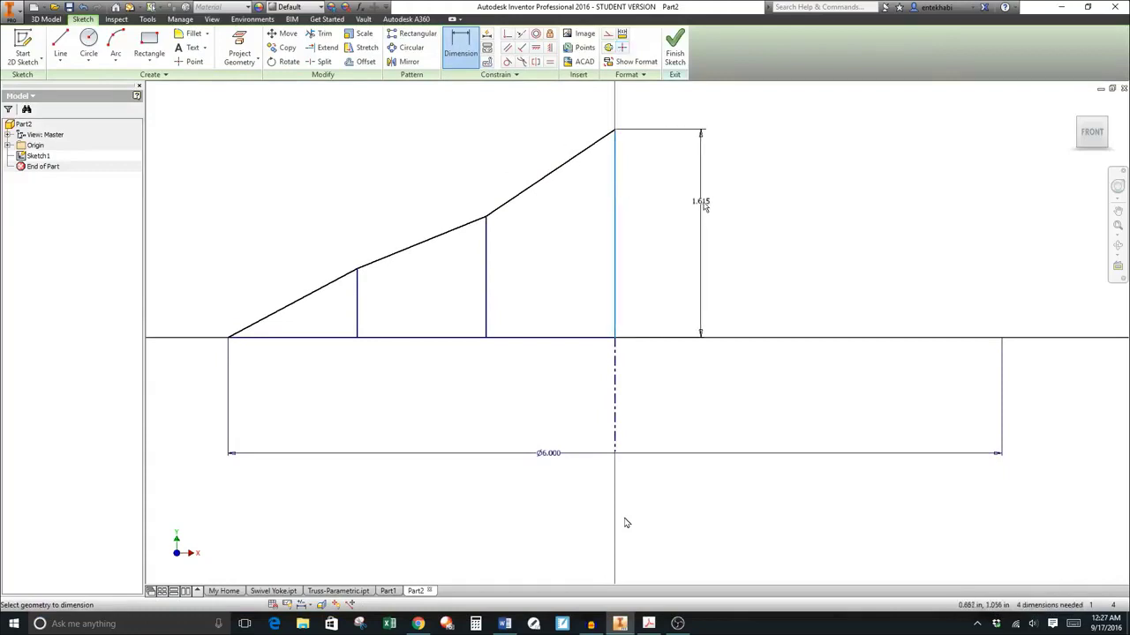
click(718, 212)
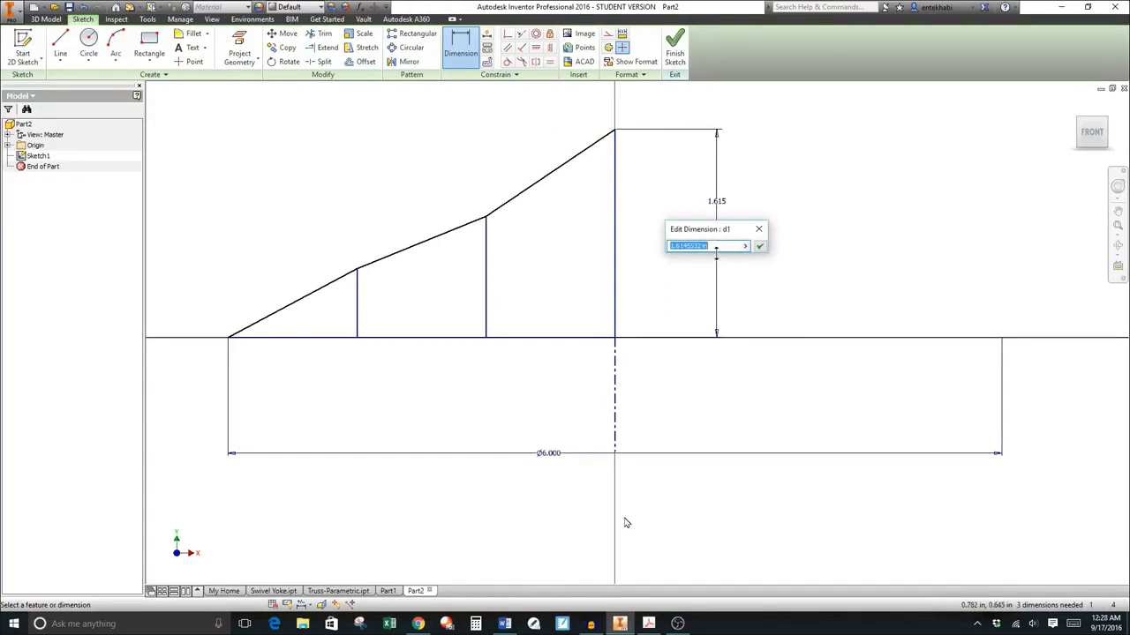
text(1)
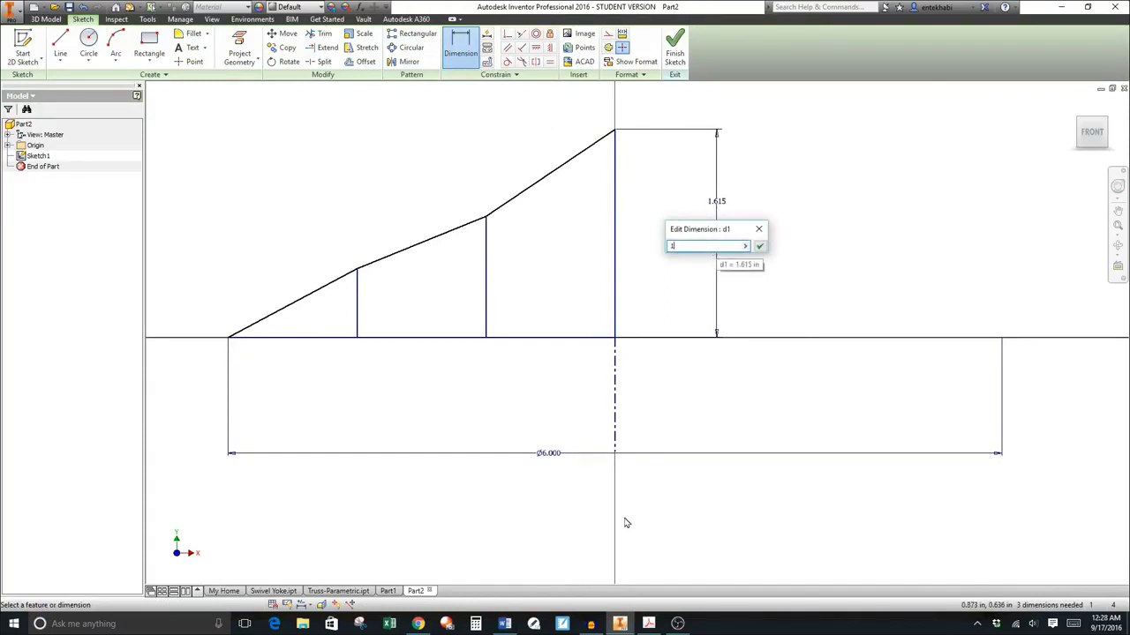
text(/4*d0)
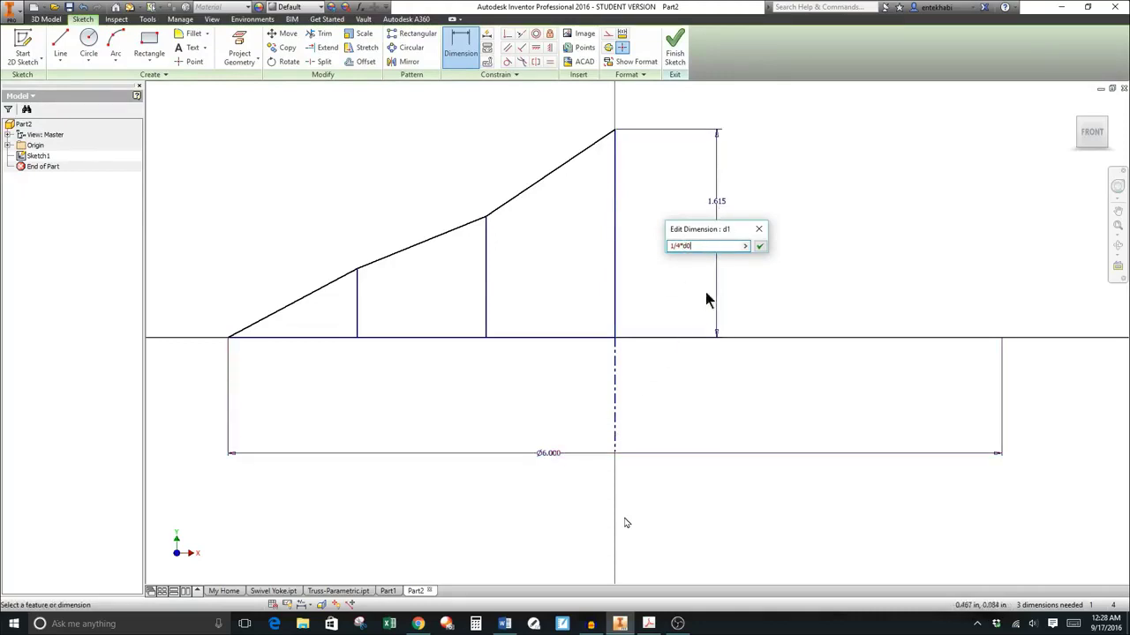
click(760, 247)
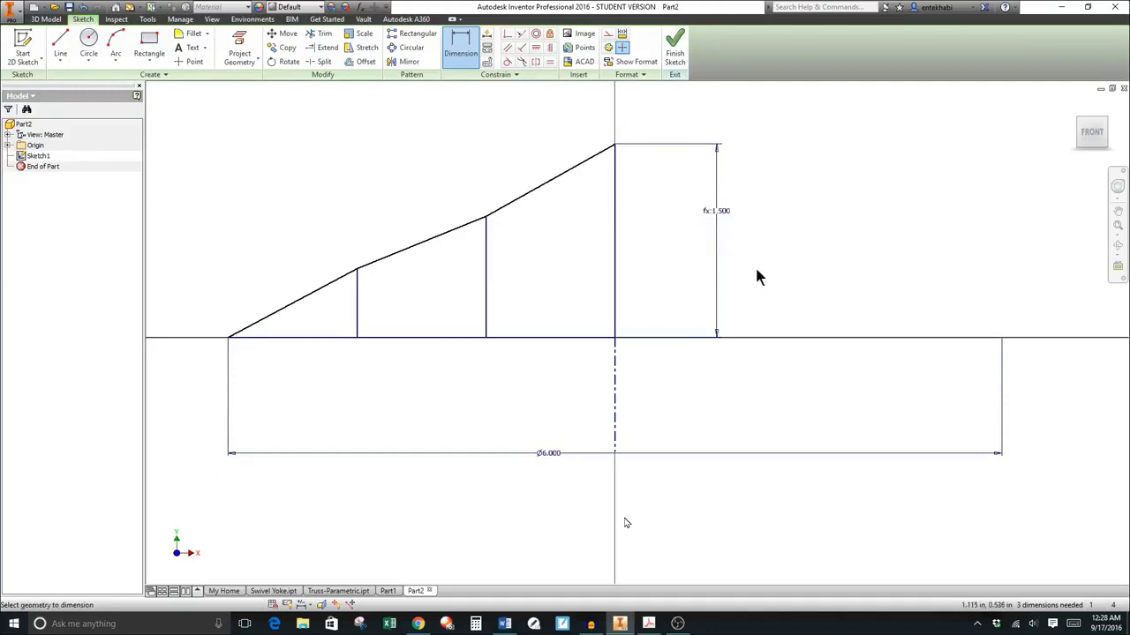
click(487, 259)
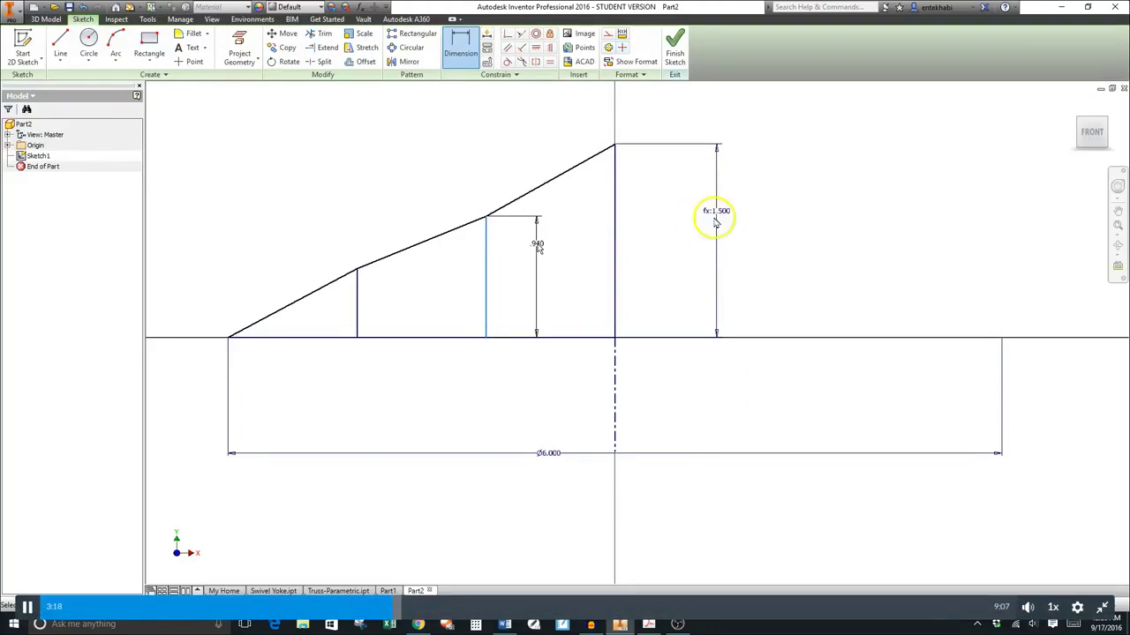
Place the middle vertical's height dimension beside the truss
click(537, 258)
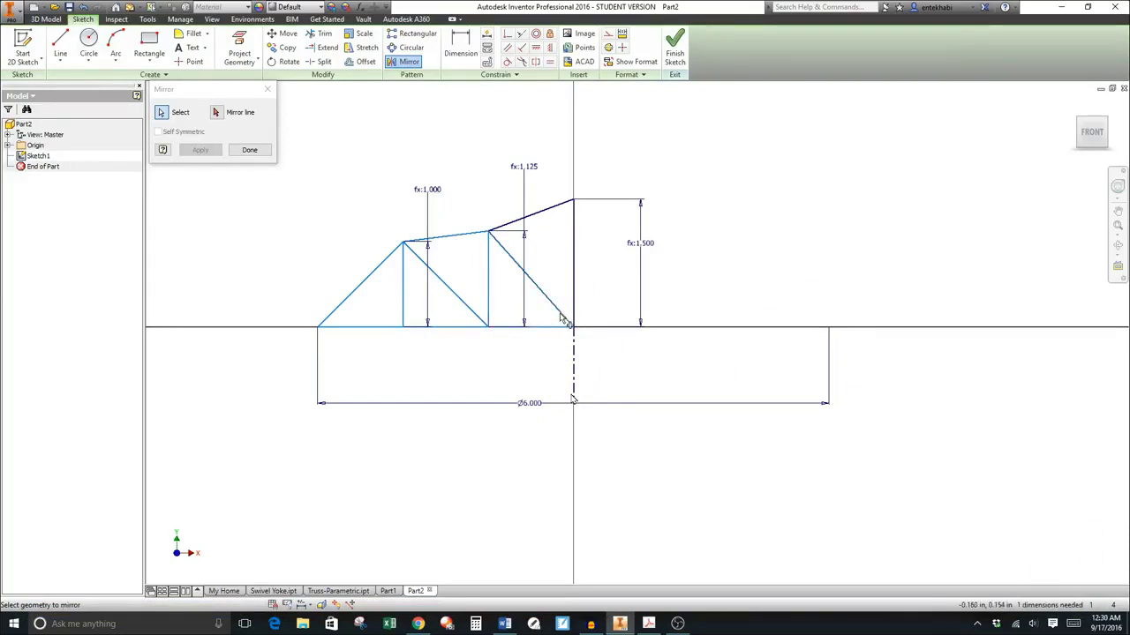
Close the Mirror dialog once the symmetric full truss is created
mouse_move(643, 315)
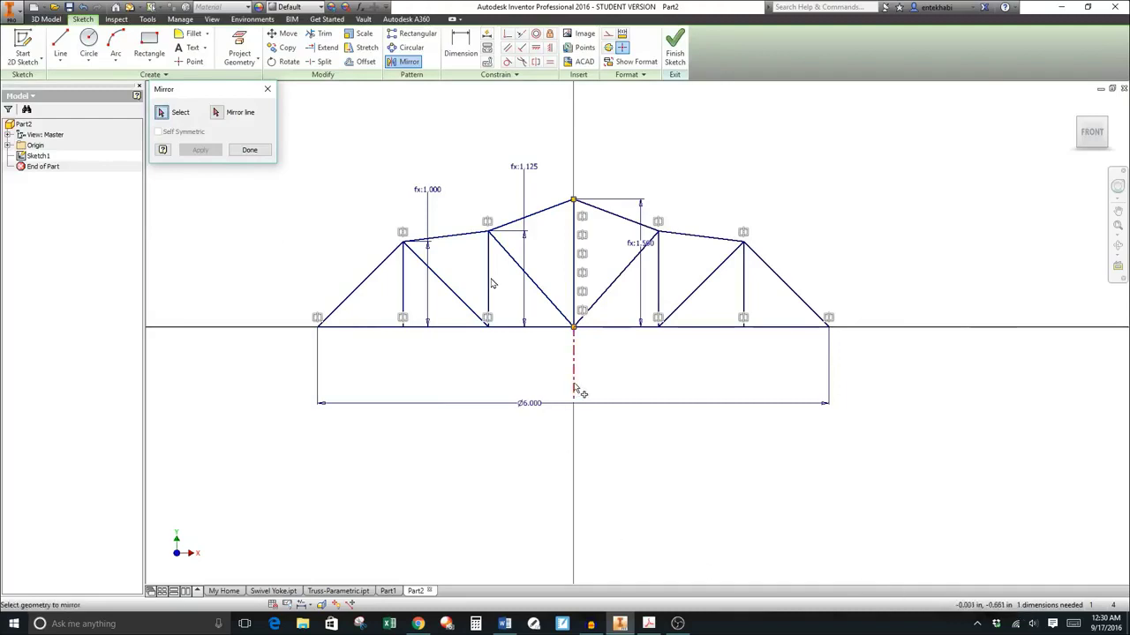
click(250, 150)
click(461, 48)
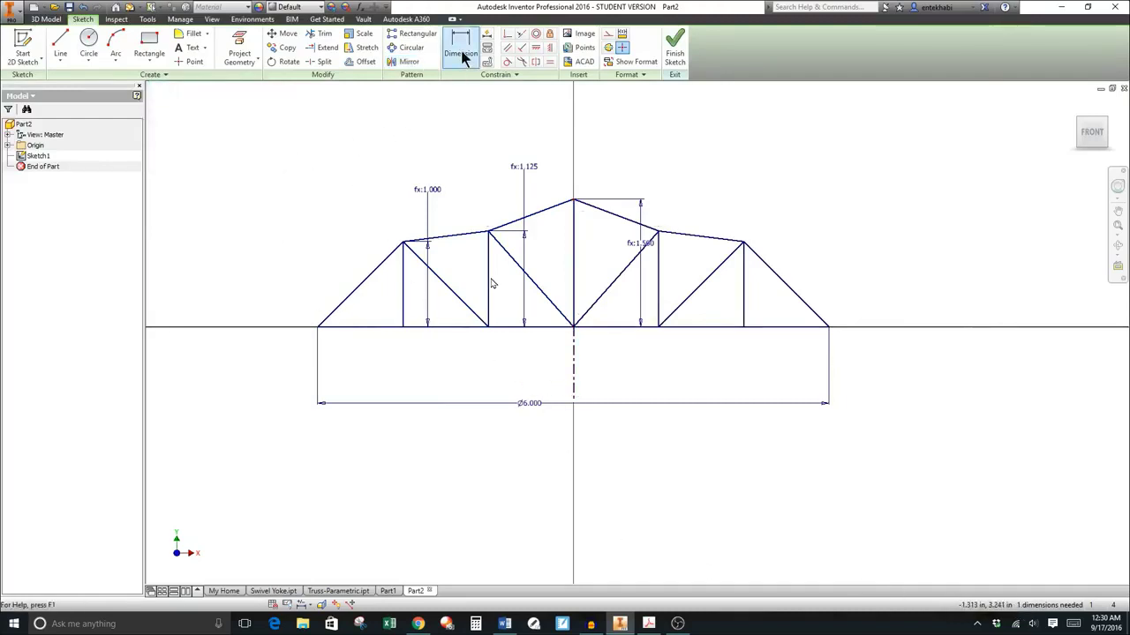
Dimension the lower centreline and accept its .884 length value
click(574, 378)
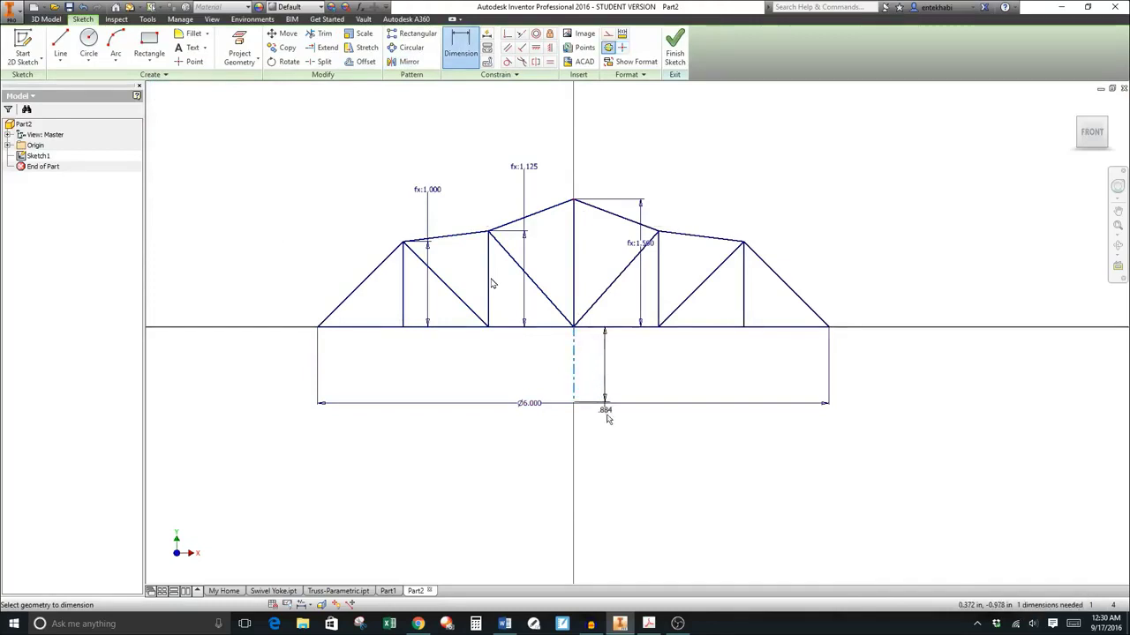
click(607, 378)
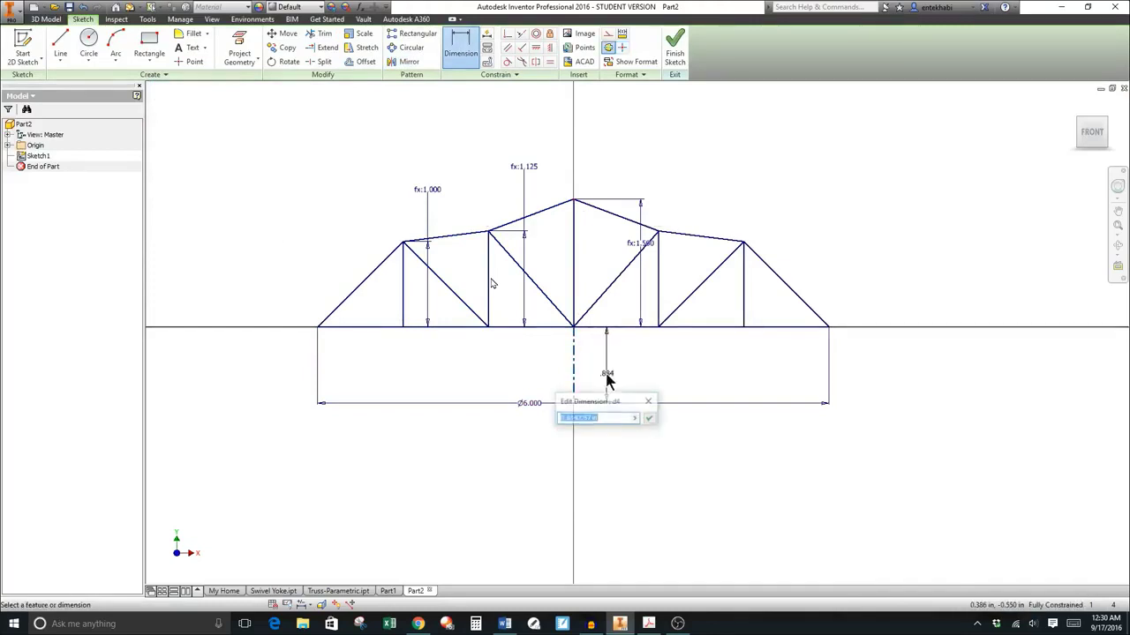
click(650, 418)
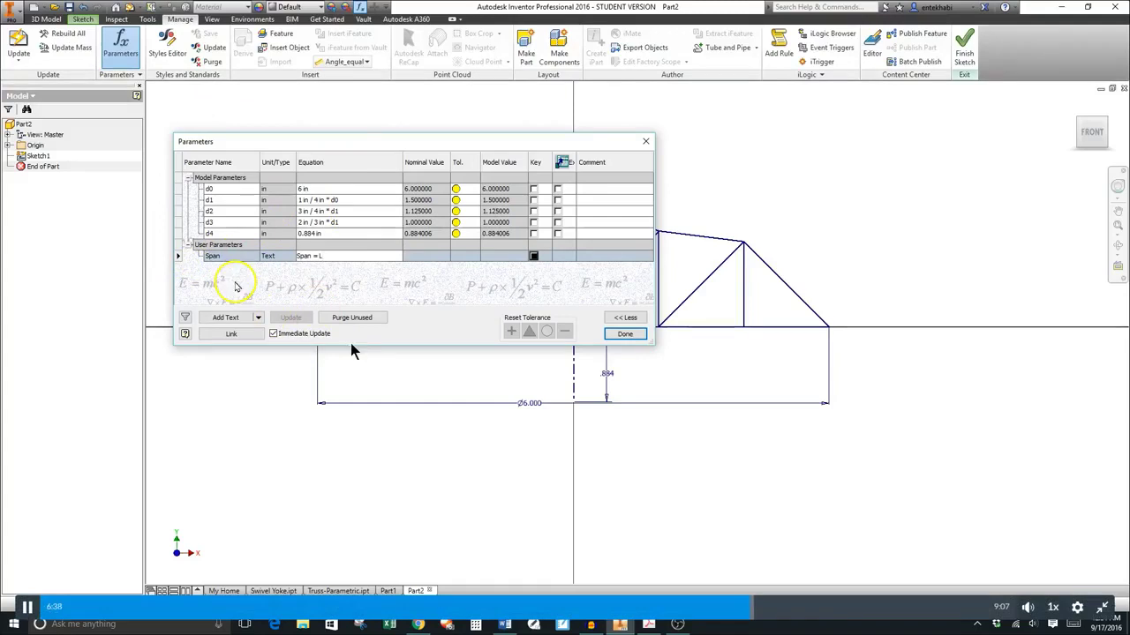
Edit the Span text parameter's equation so it reads 'Span = L'
click(305, 260)
key(BackSpace)
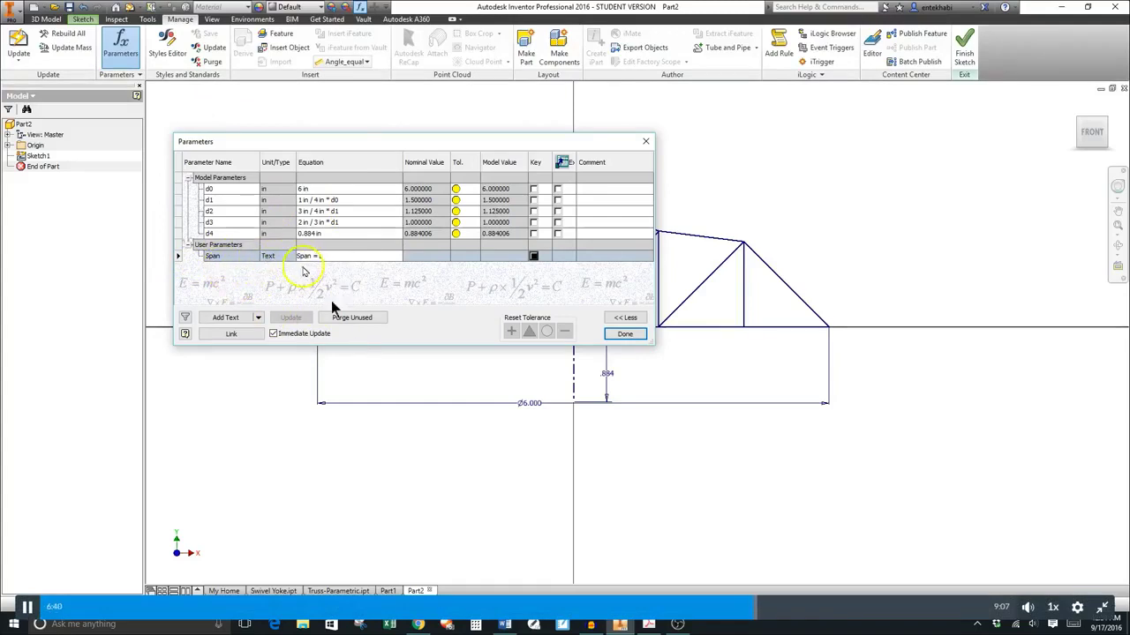
click(327, 258)
text(L)
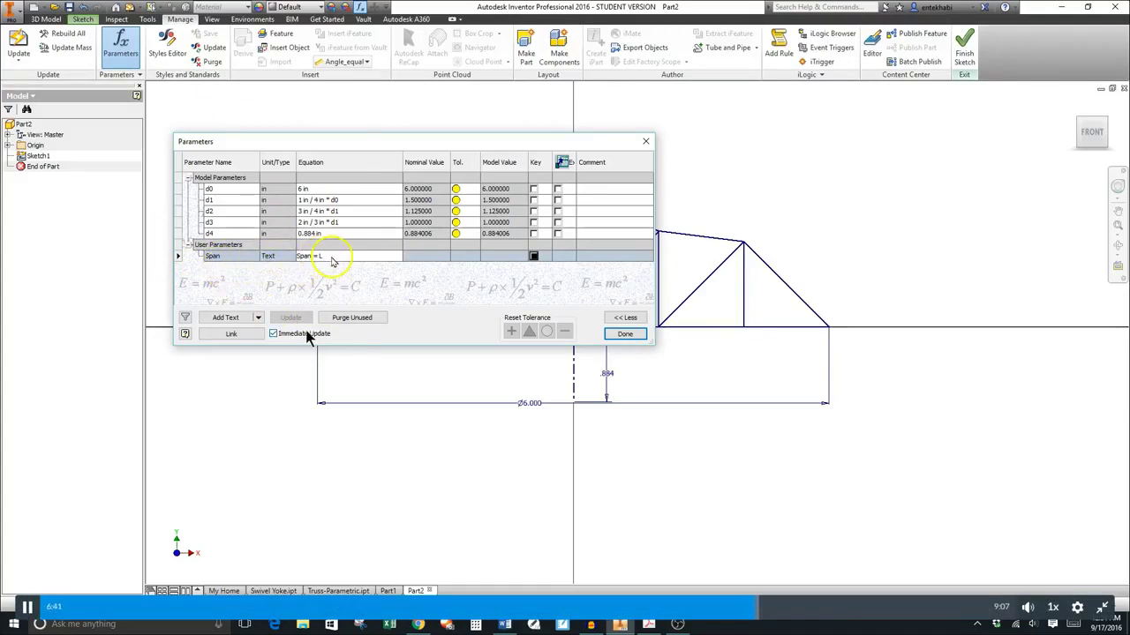
click(258, 317)
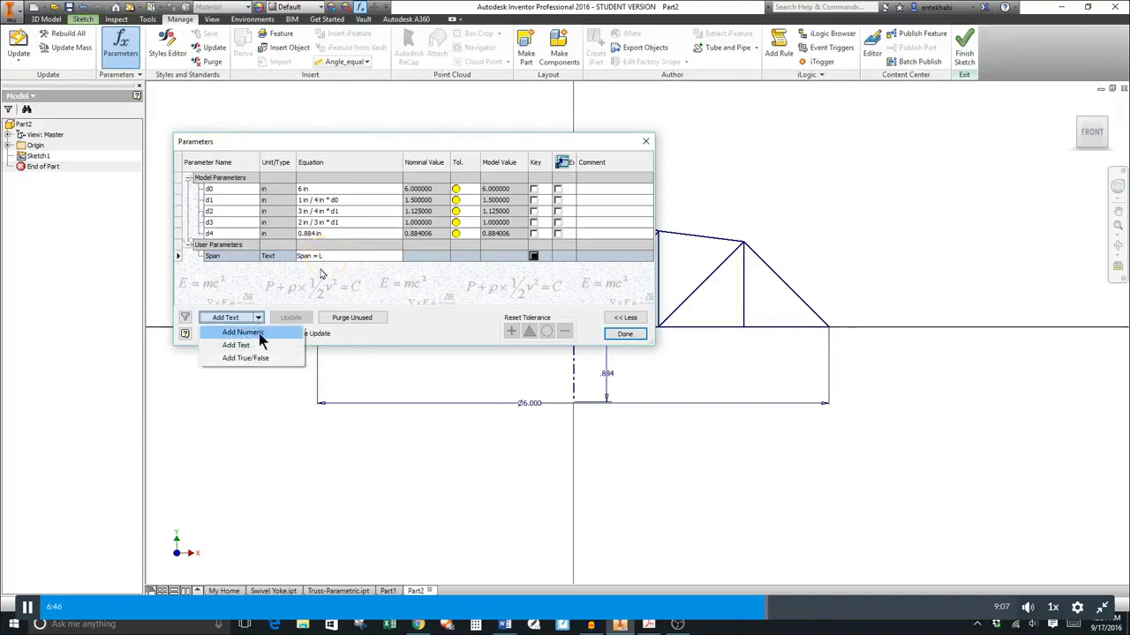
Add a numeric user parameter L with unit in and equation 6 in
click(246, 333)
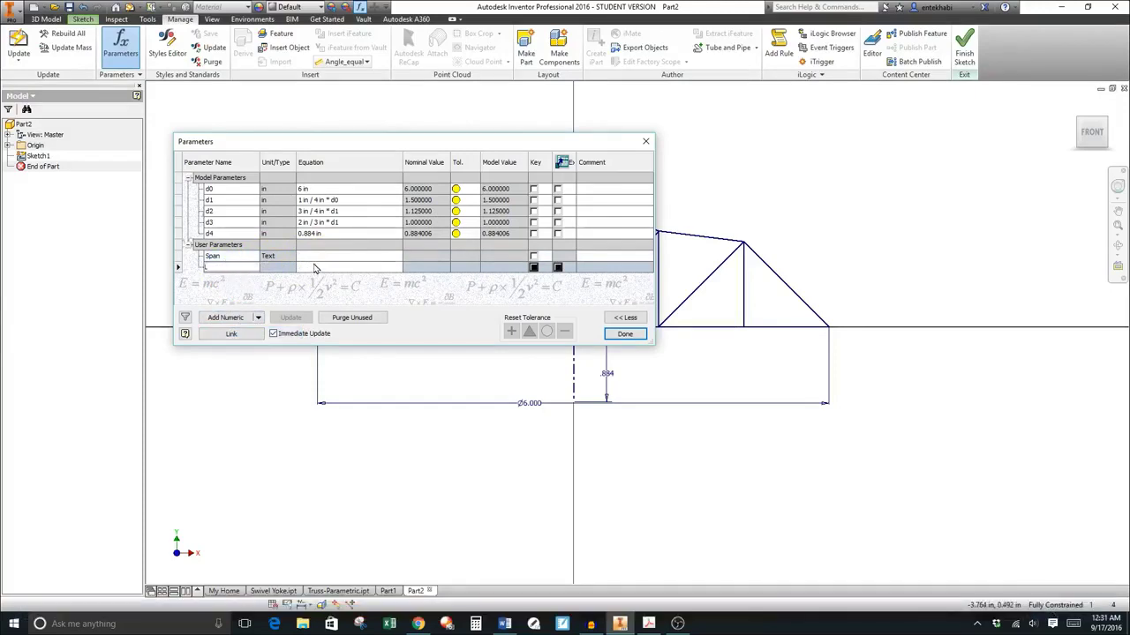
click(271, 268)
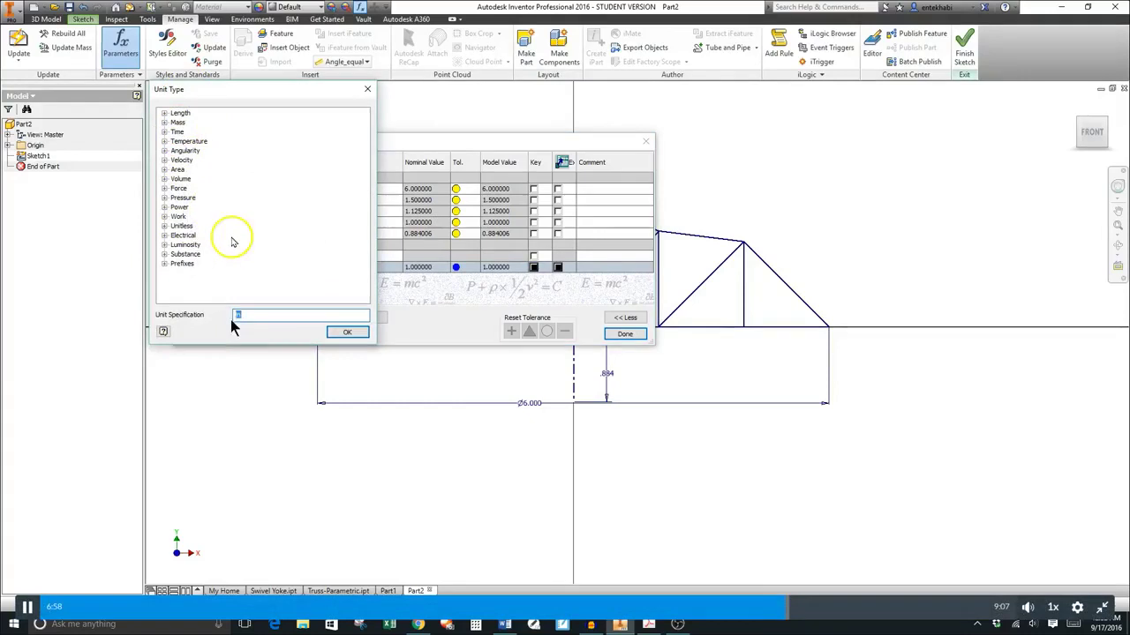
text(in)
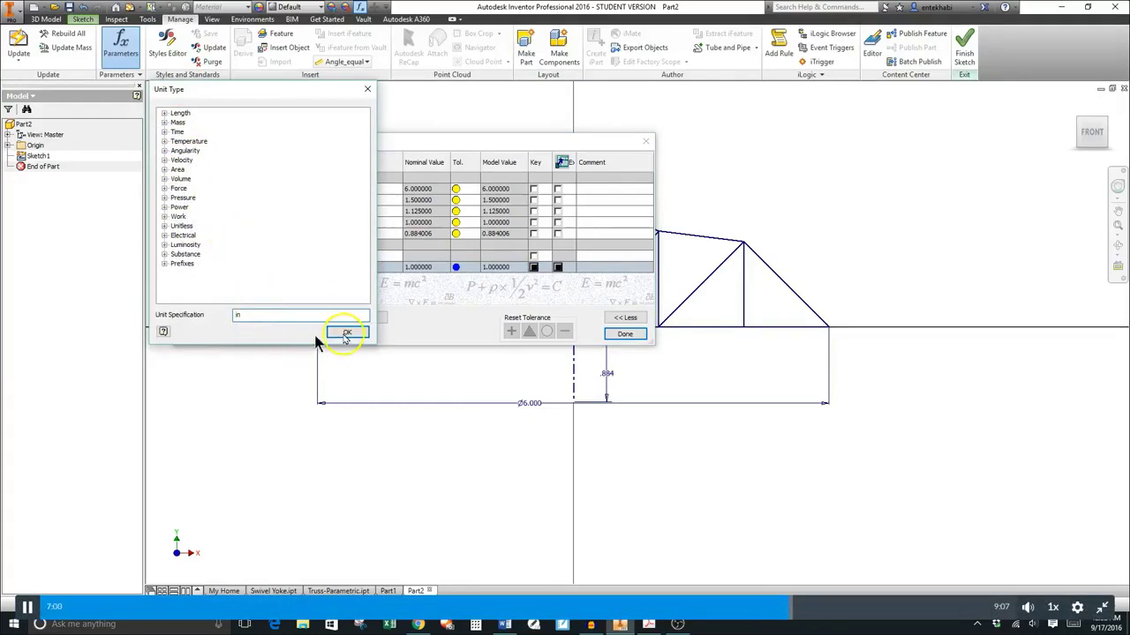
click(347, 335)
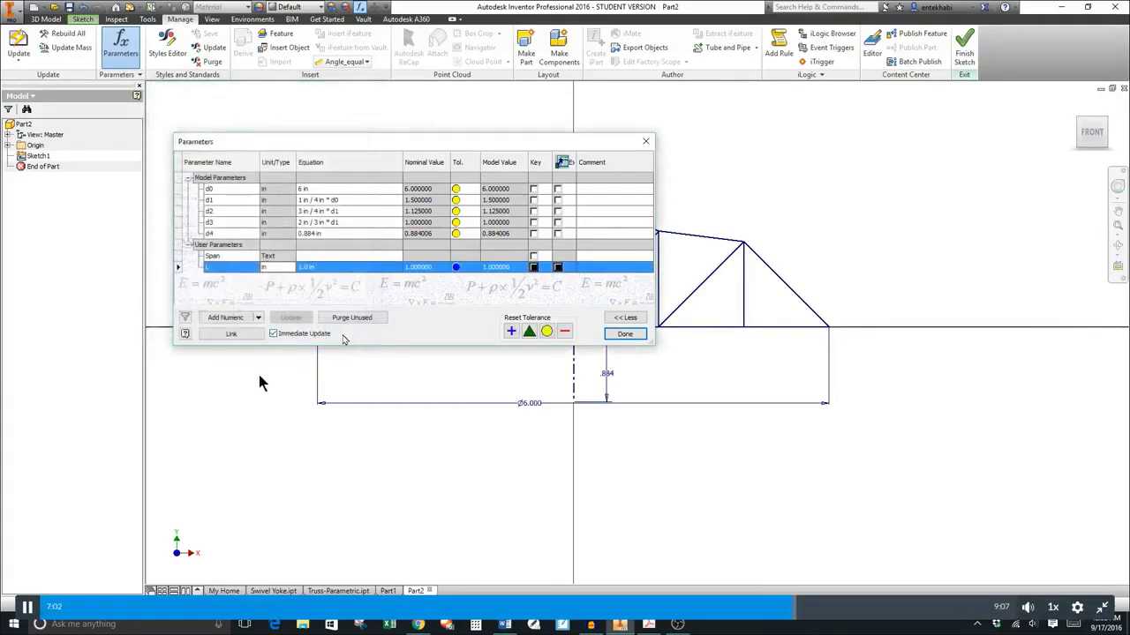
click(305, 267)
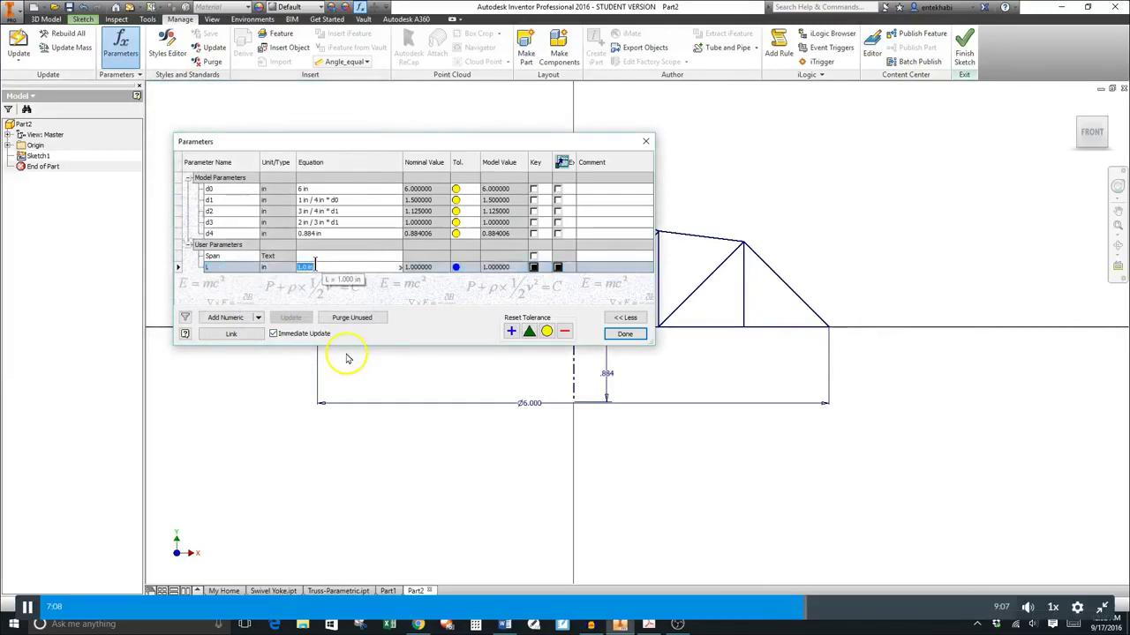
key(End)
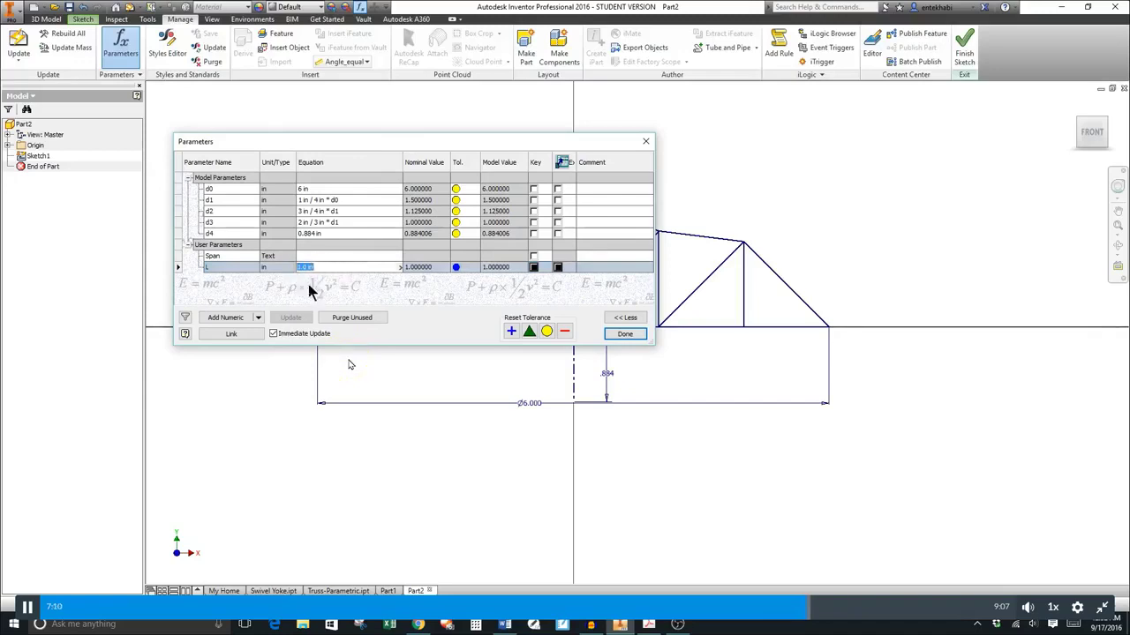
text(6)
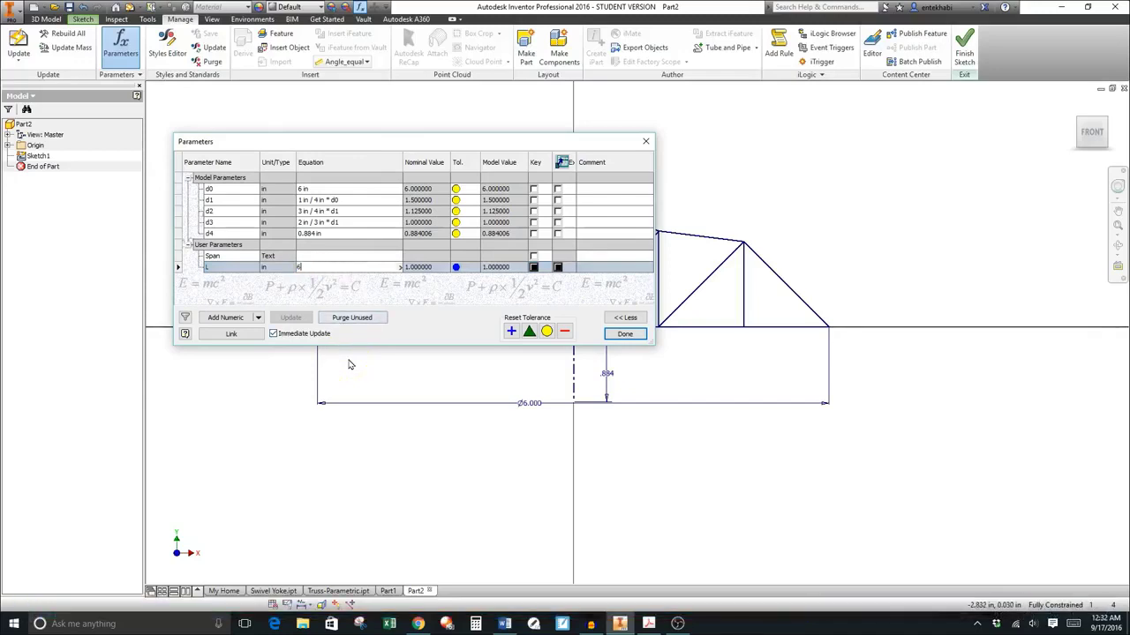
click(321, 256)
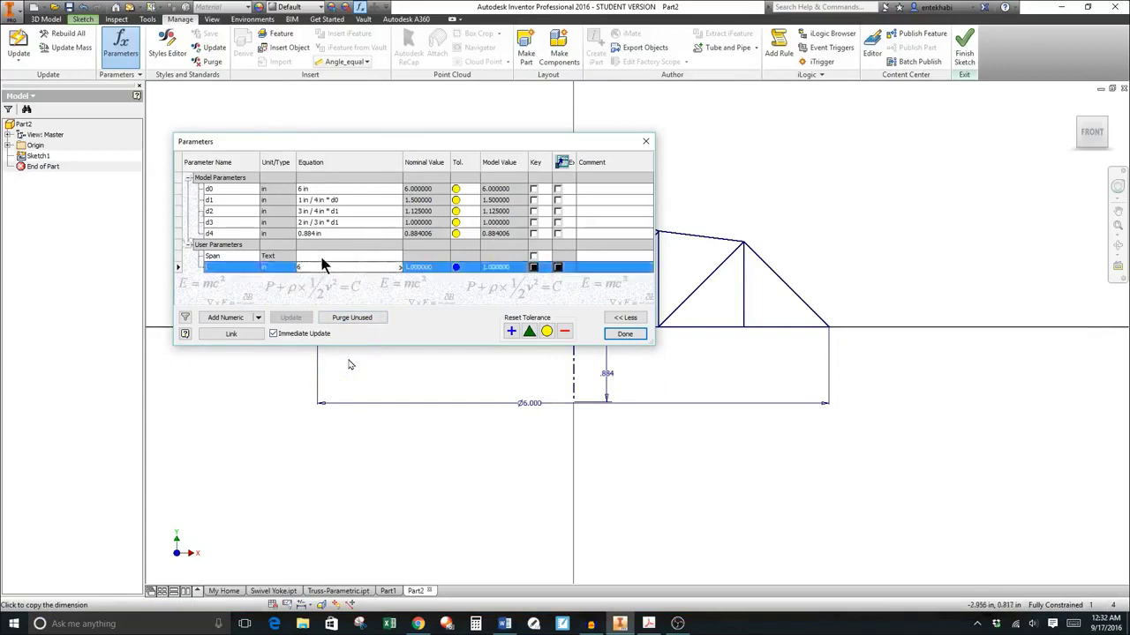
click(306, 190)
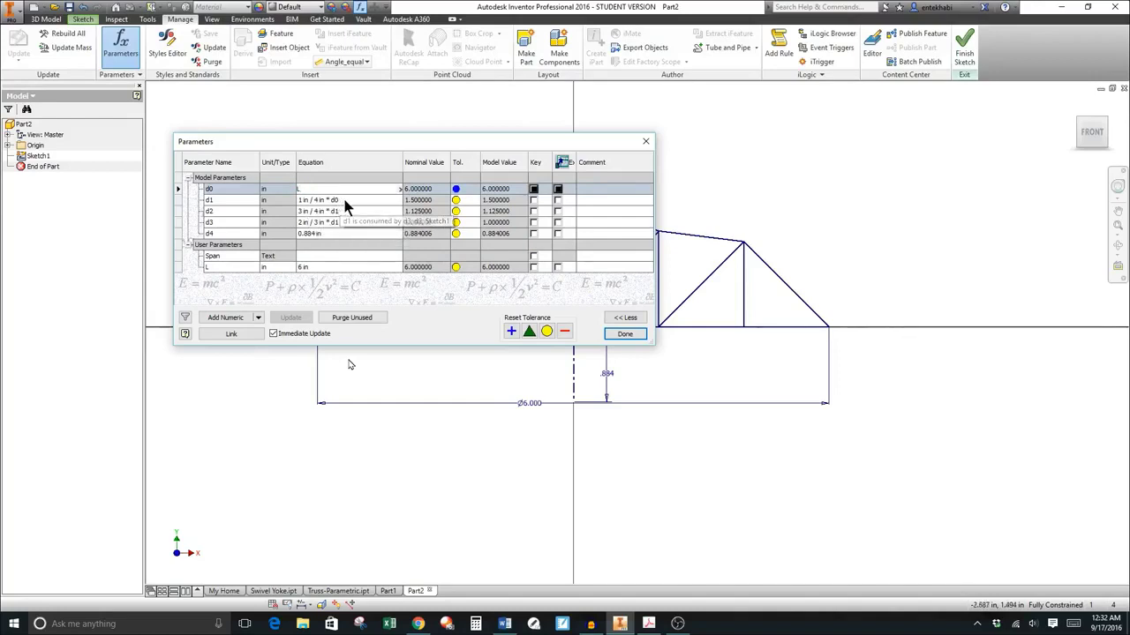
Set d0's equation to L and d1's equation to 1 in / 4 in * L
click(343, 203)
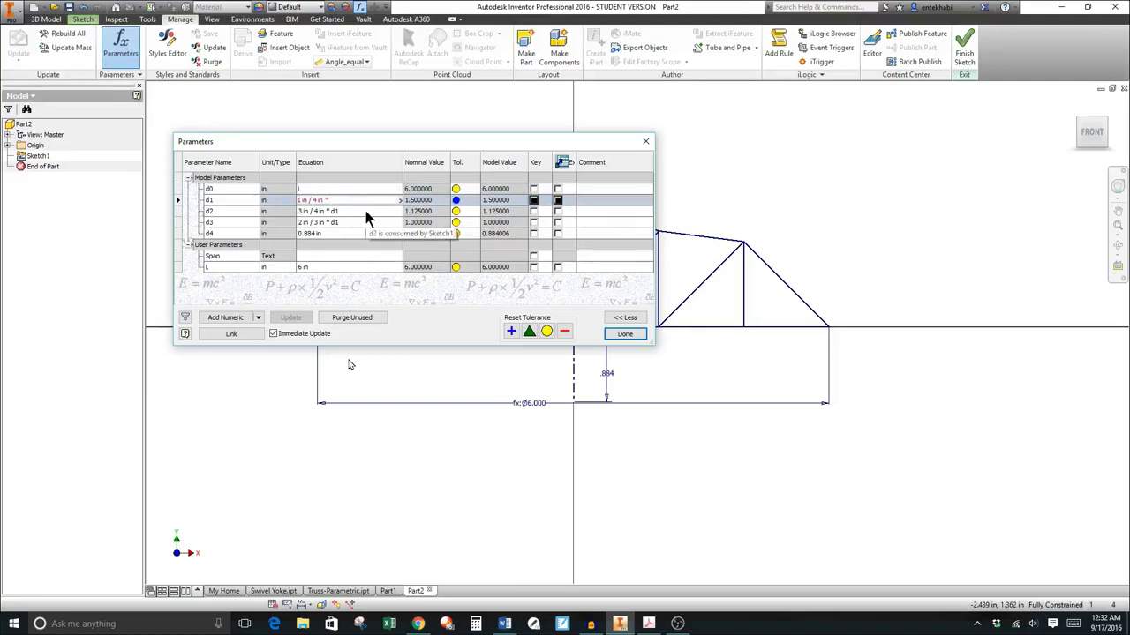
text(1 in / 4 in * L)
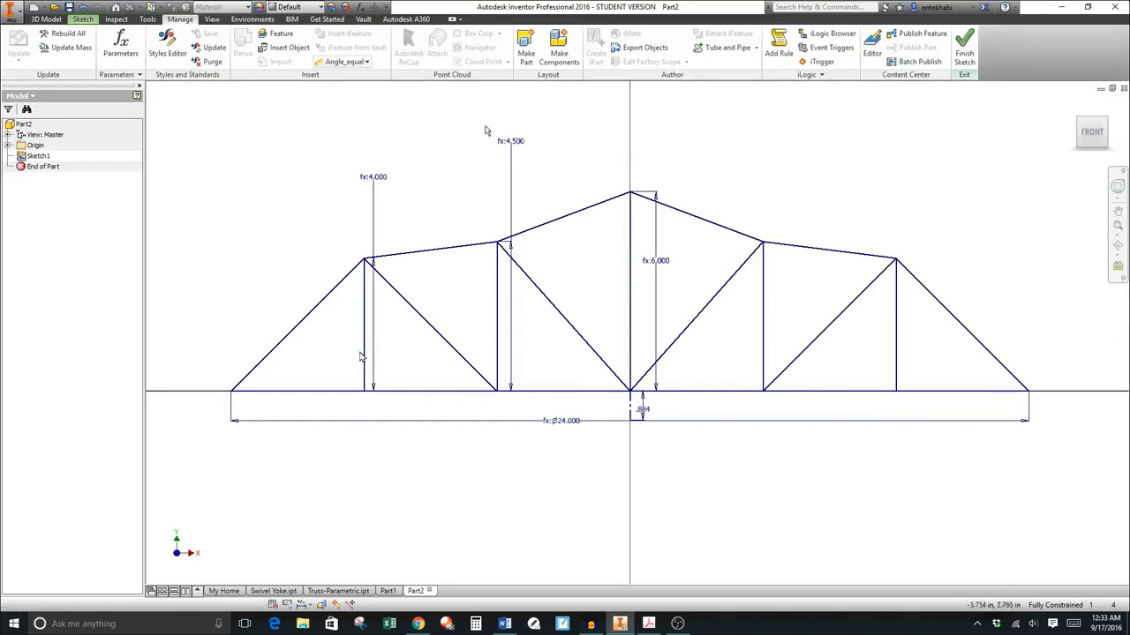
Change parameter L from 24 in to 12, shrinking the truss to a 12.000 span
click(121, 49)
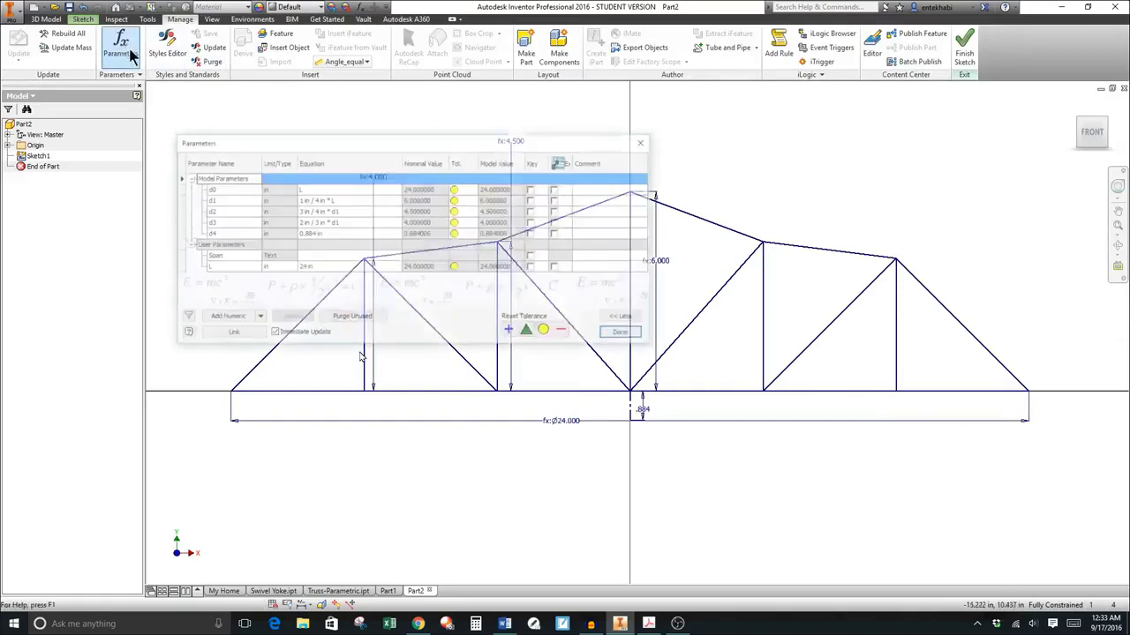
click(313, 267)
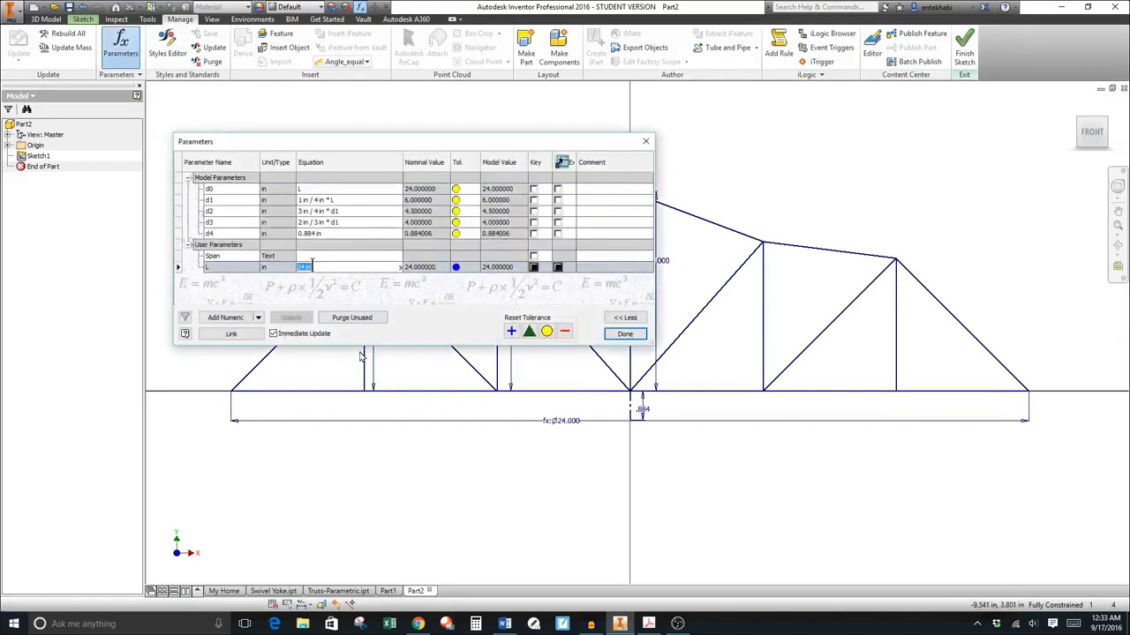
text(12)
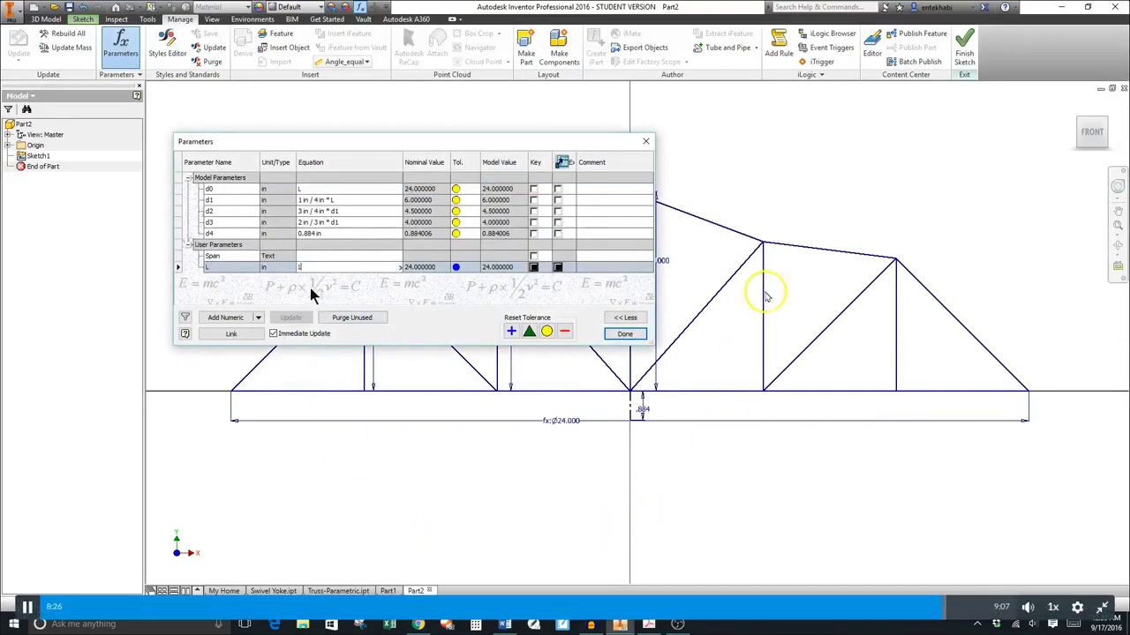
click(623, 336)
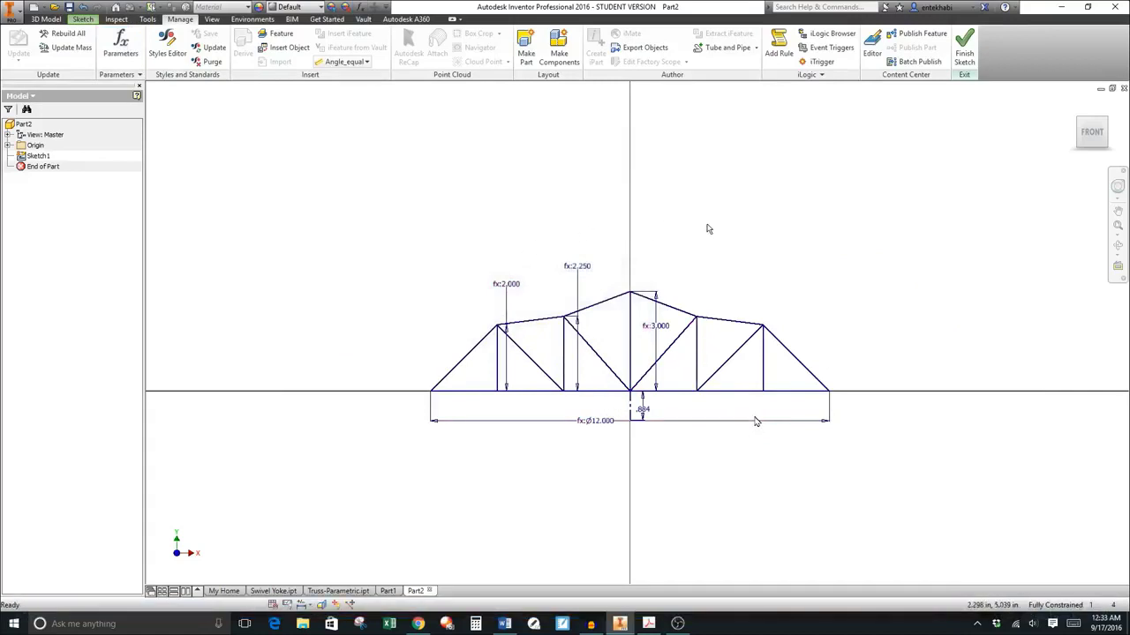
Finish Sketch1 and begin saving it as a part file
click(964, 50)
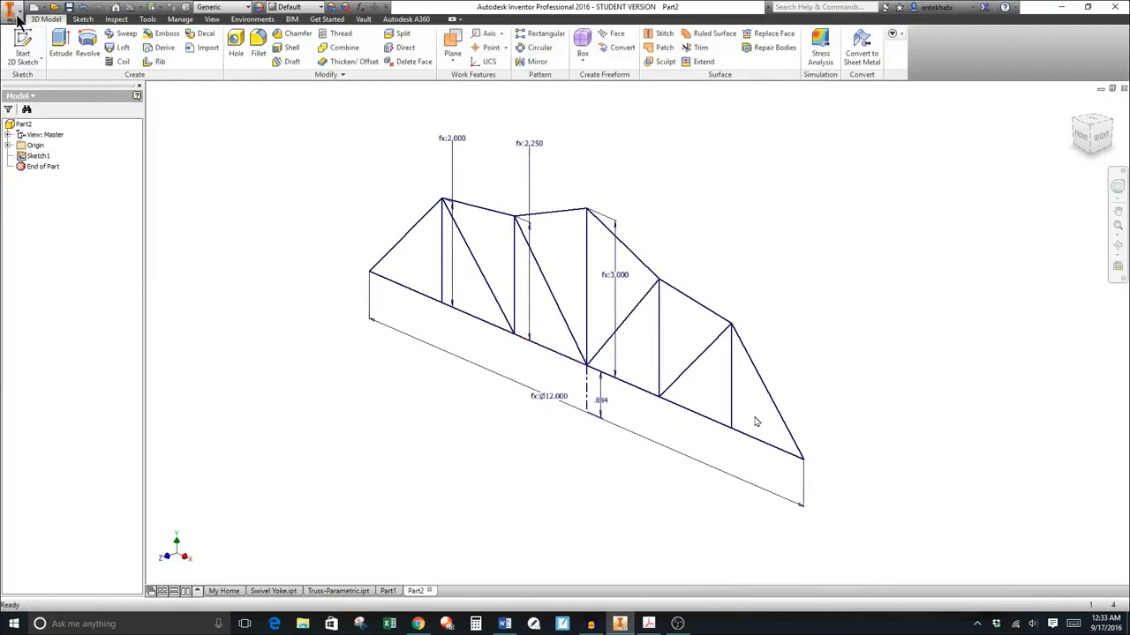
click(70, 8)
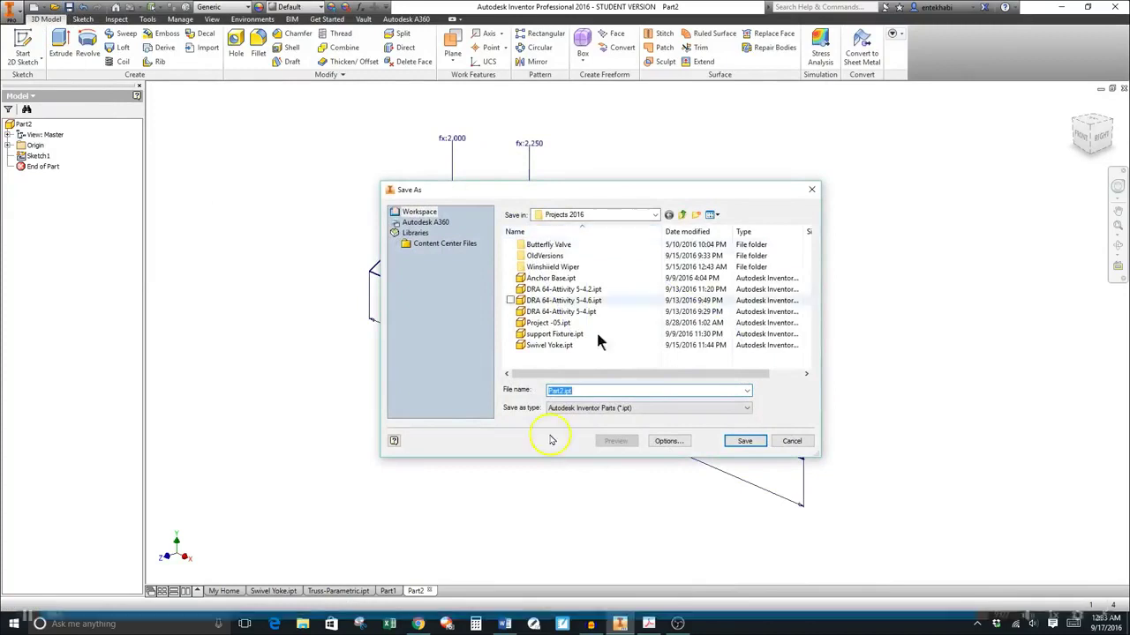